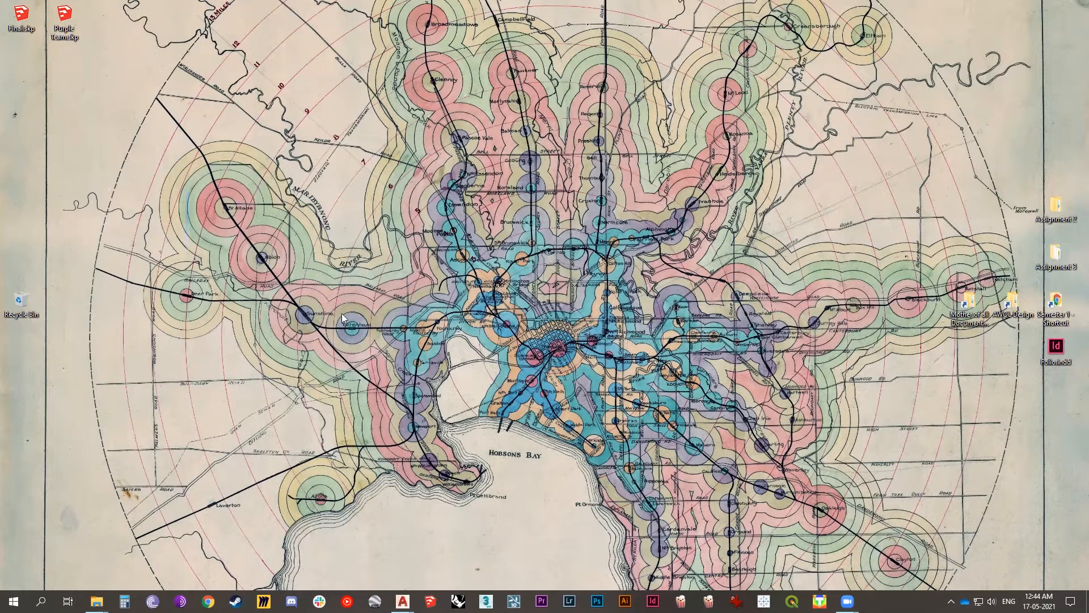
Check Glen Eira Buildings.dxf in folder 3 of Assignment 2, and switch to the read-only copy of that drawing in AutoCAD
right_click(318, 255)
click(341, 288)
mouse_move(96, 601)
click(116, 568)
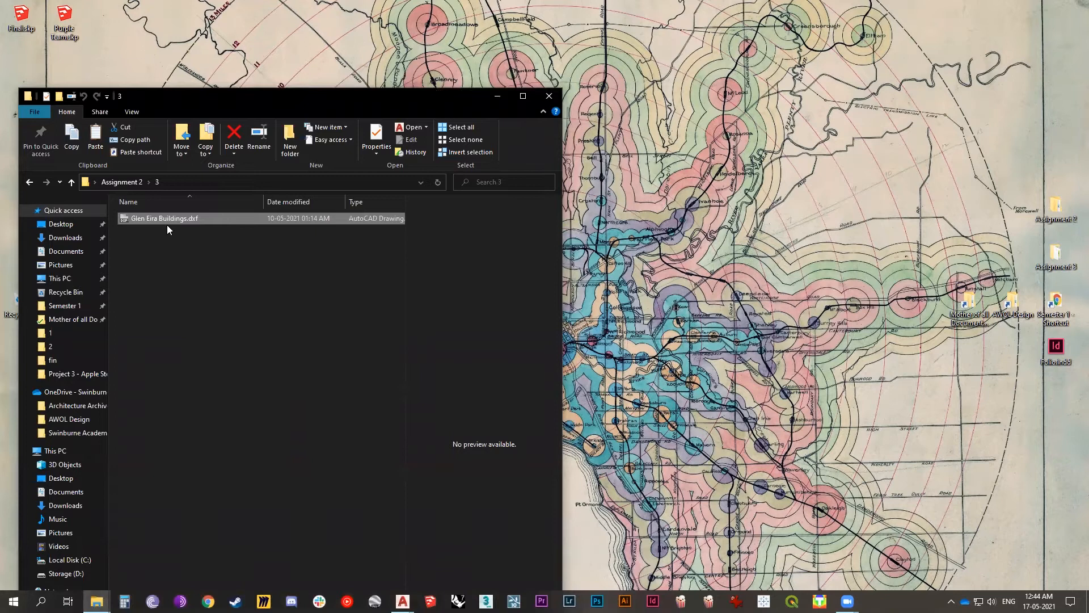
click(498, 96)
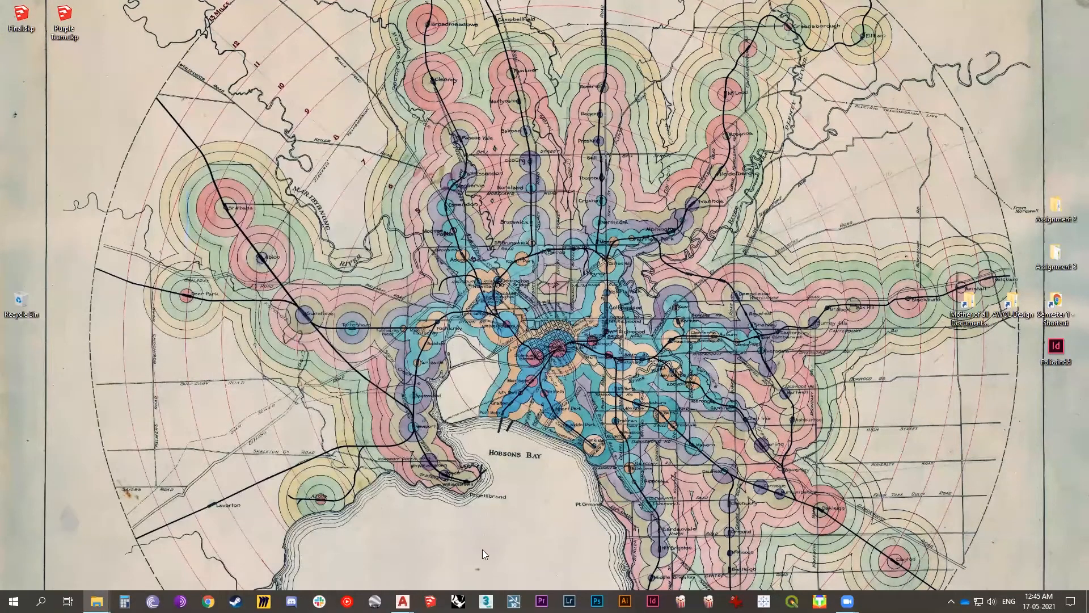
mouse_move(402, 600)
click(438, 544)
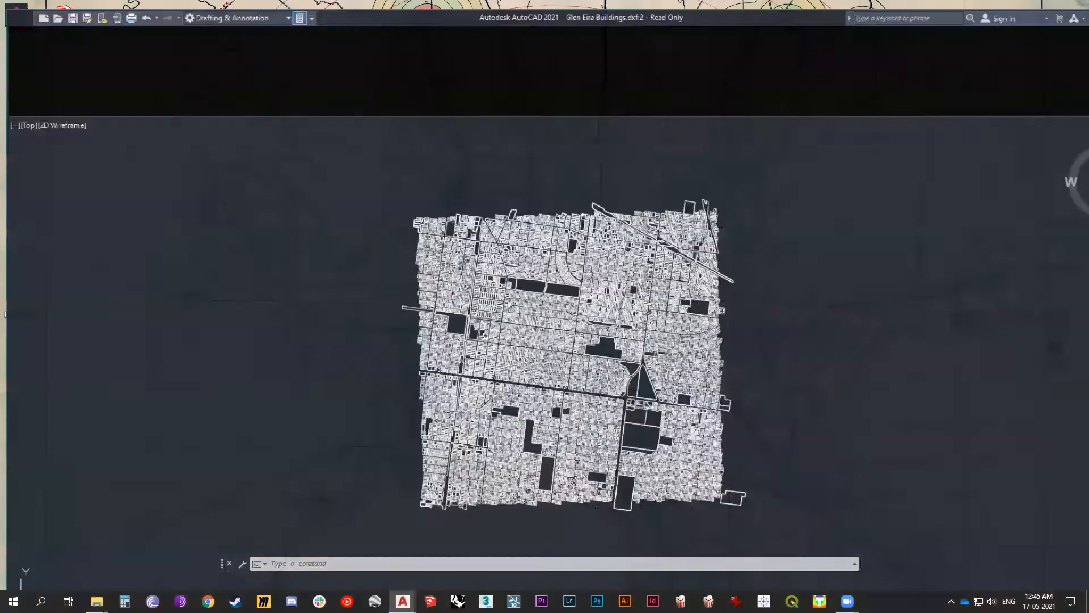
click(851, 310)
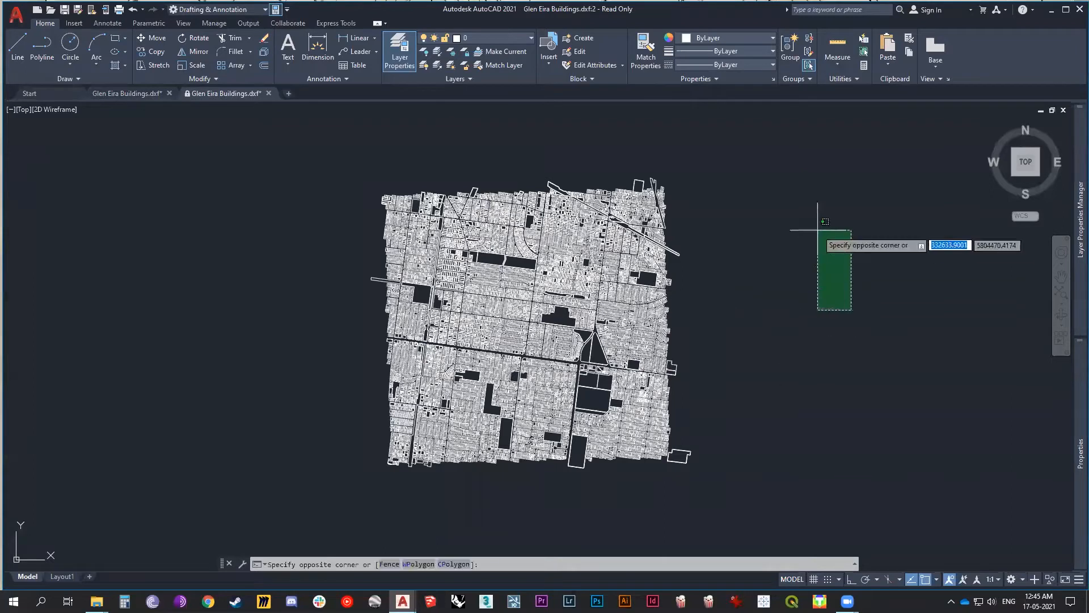
click(819, 229)
click(726, 242)
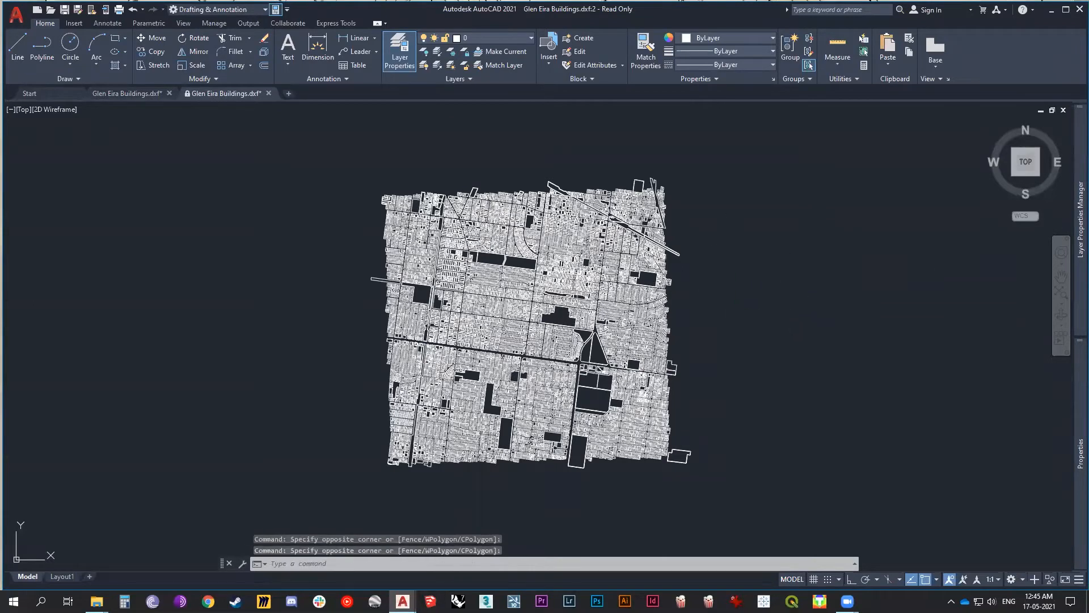
click(668, 272)
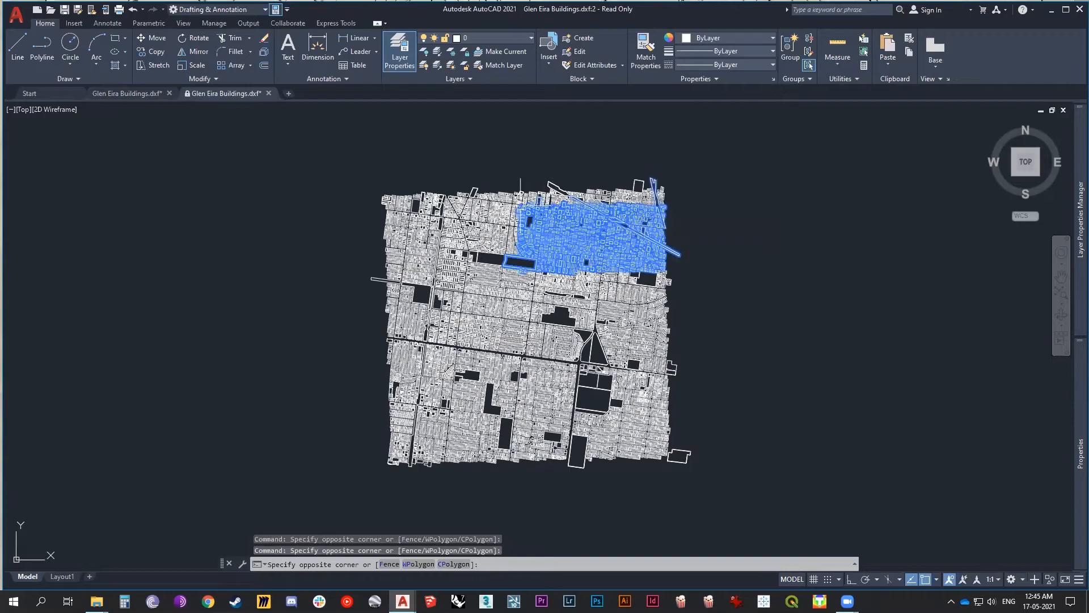
scroll(520, 206, down, 2)
click(678, 357)
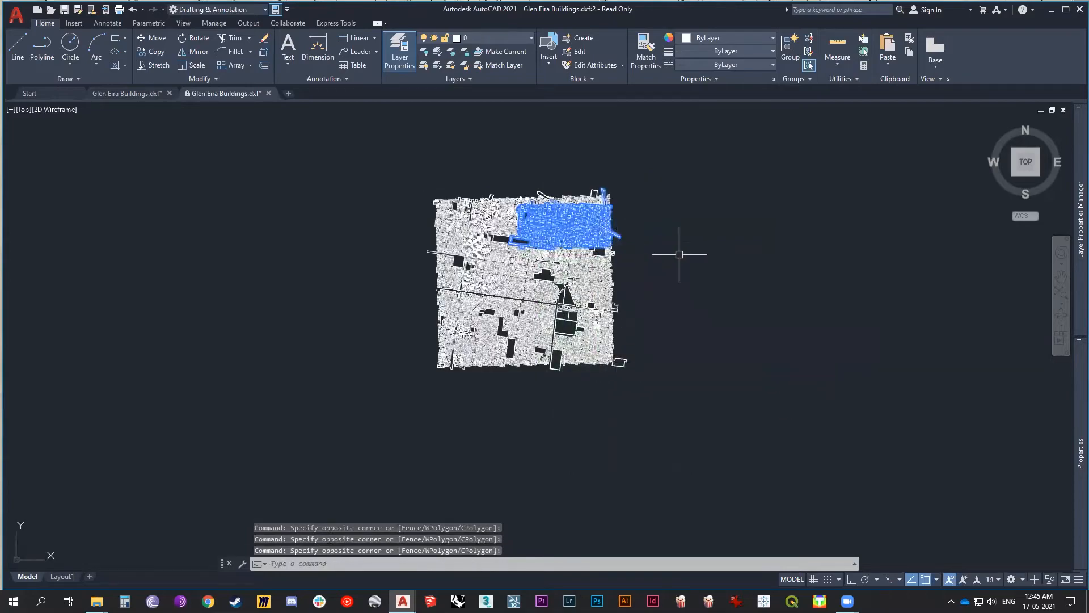
scroll(646, 218, up, 2)
key(Escape)
key(Escape)
key(Escape)
Erase the outline of the large stepped open area near the middle of the map, along with adjoining outlines
scroll(489, 236, up, 5)
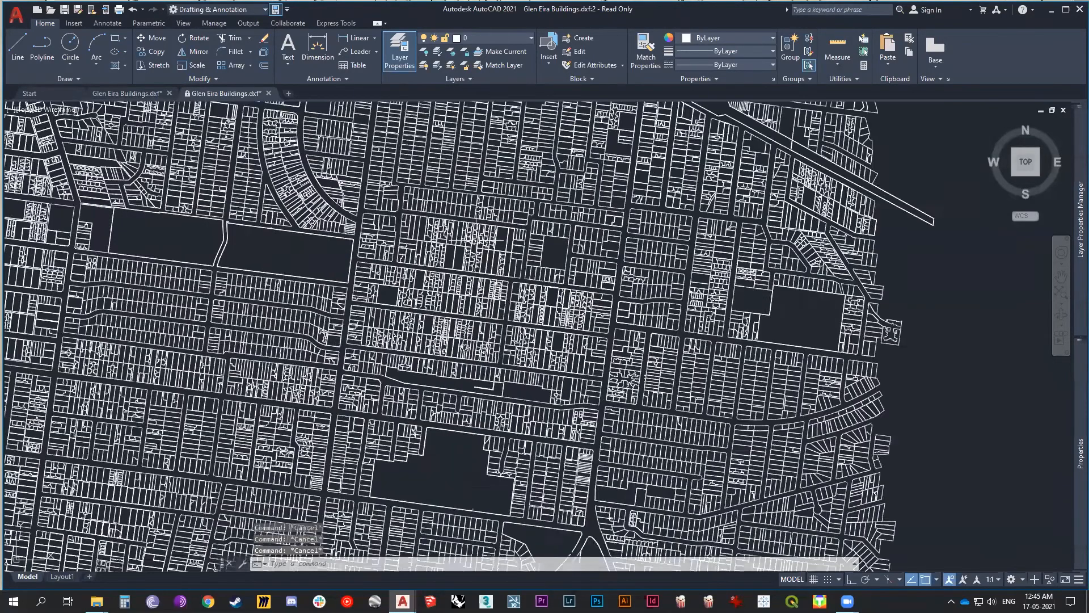
scroll(478, 245, down, 4)
scroll(365, 312, up, 2)
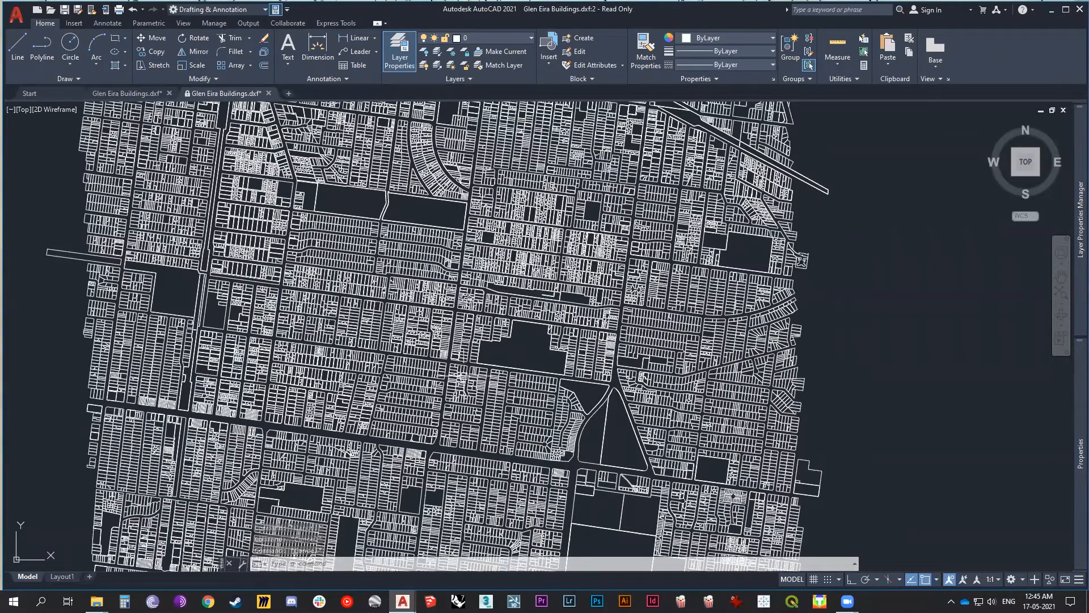
scroll(491, 343, up, 5)
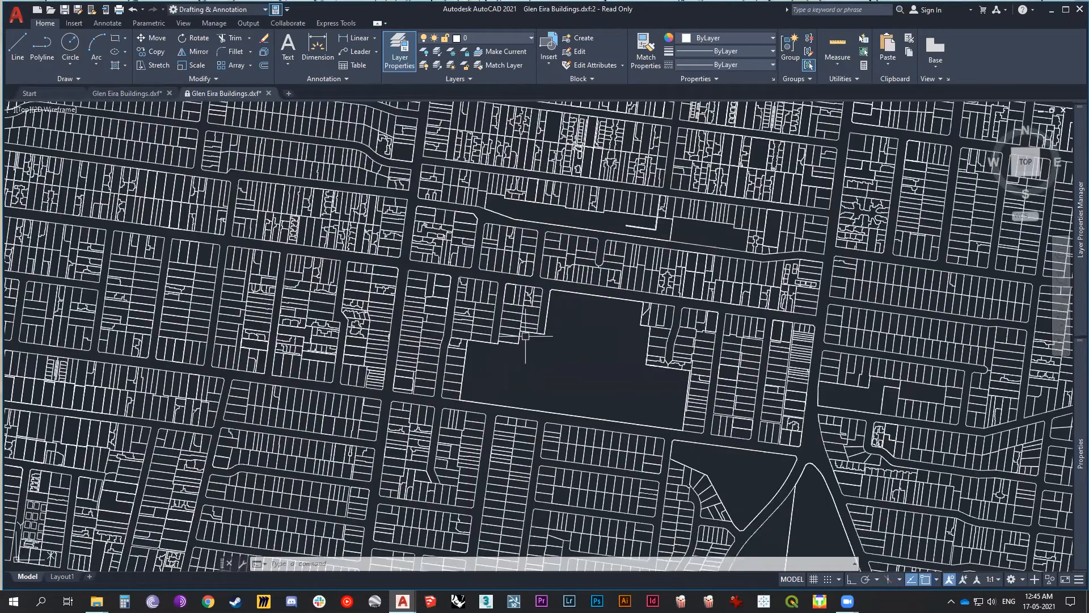
click(583, 291)
click(574, 247)
key(Delete)
Select all parcels in the northern part of the map, down to just above the stepped open area, and erase them
scroll(469, 323, down, 8)
scroll(471, 353, up, 2)
drag(430, 370, 460, 390)
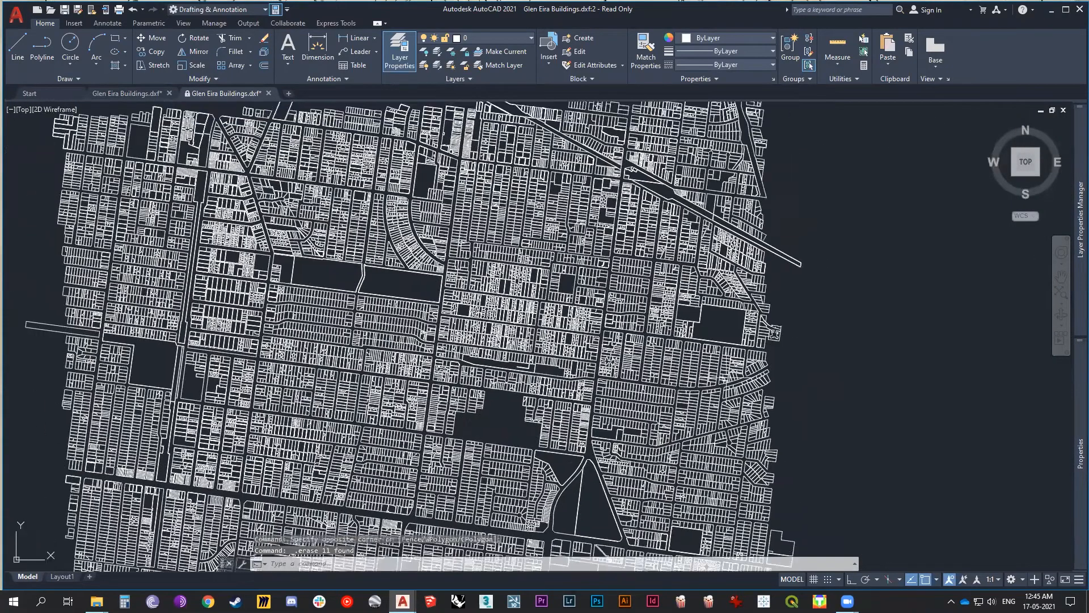
mouse_move(797, 346)
mouse_down()
mouse_move(624, 389)
mouse_move(580, 366)
mouse_move(511, 369)
mouse_move(145, 284)
mouse_move(652, 161)
mouse_move(934, 234)
mouse_up()
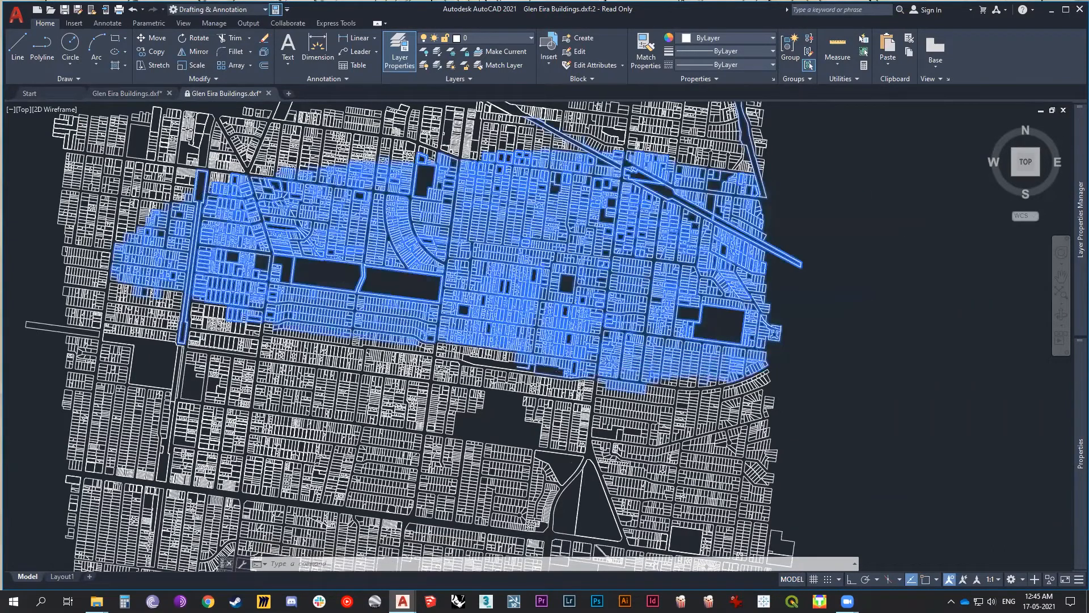
scroll(511, 351, down, 2)
drag(731, 292, 156, 137)
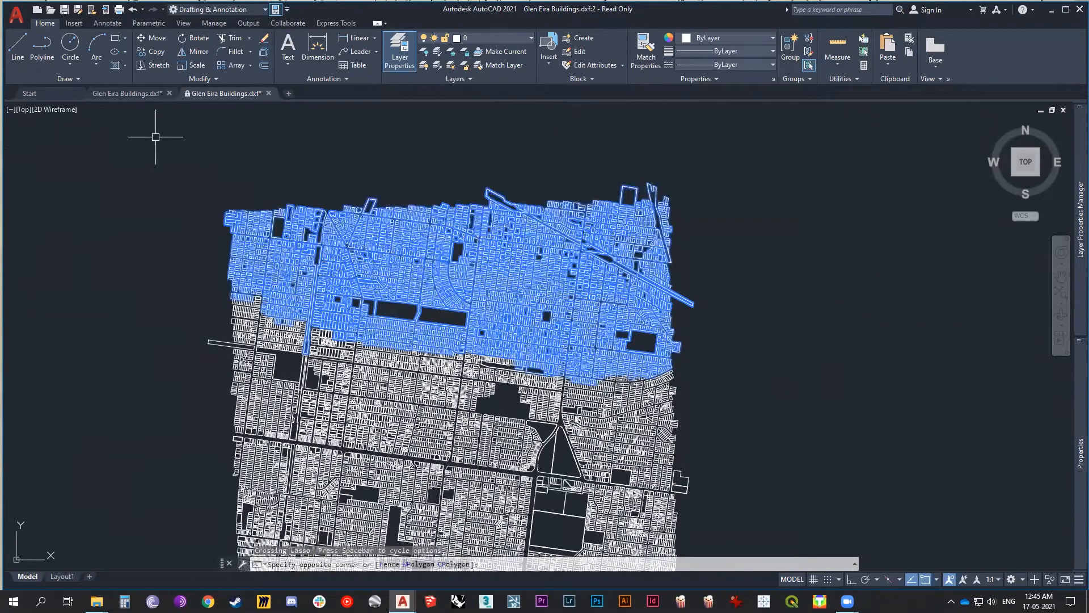
key(Delete)
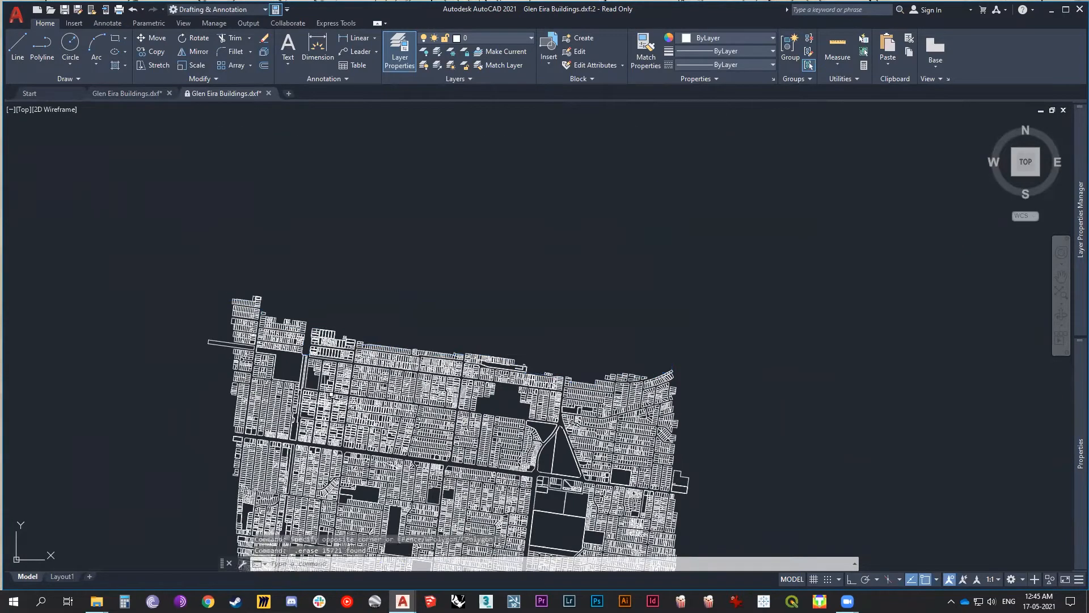
Erase the western part of the remaining map and the southern part below the blocks just south of the main road
drag(459, 522, 158, 154)
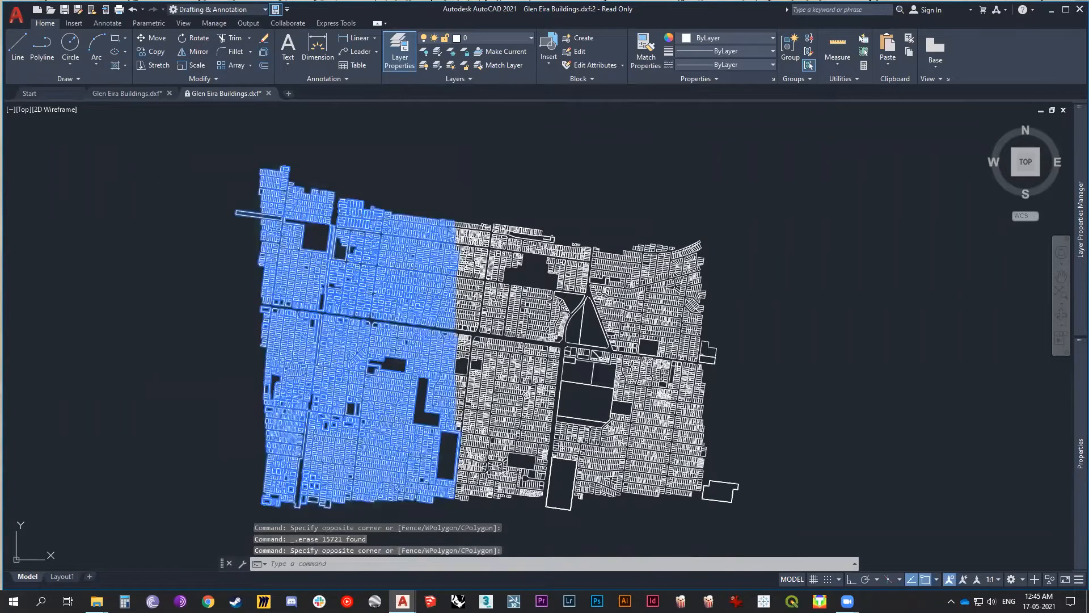
key(Delete)
click(768, 518)
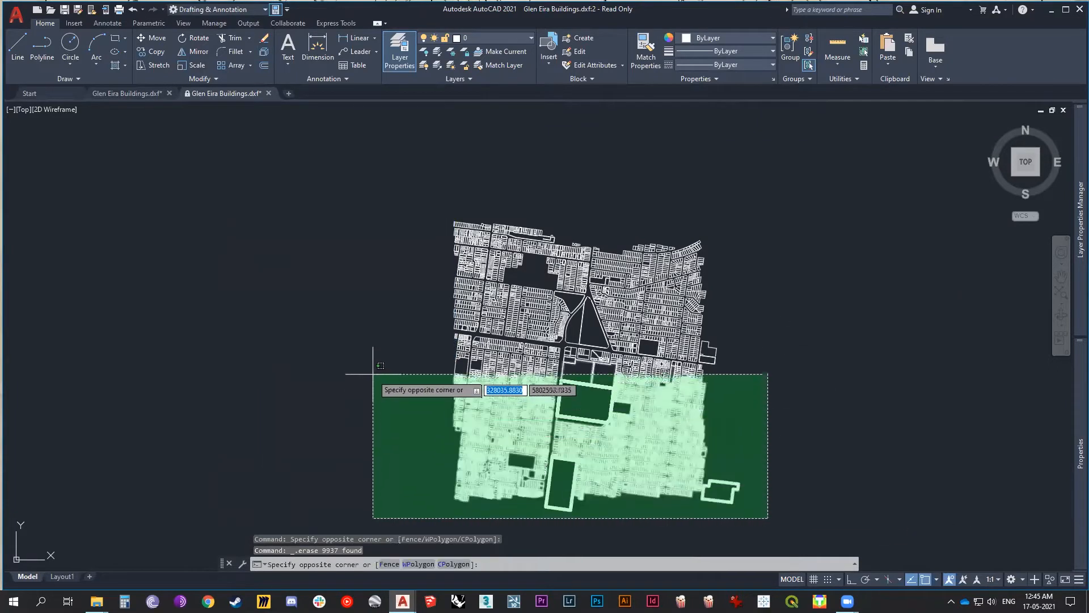
click(372, 367)
key(Delete)
Erase the eastern strip of parcels beyond the large triangular park
click(787, 394)
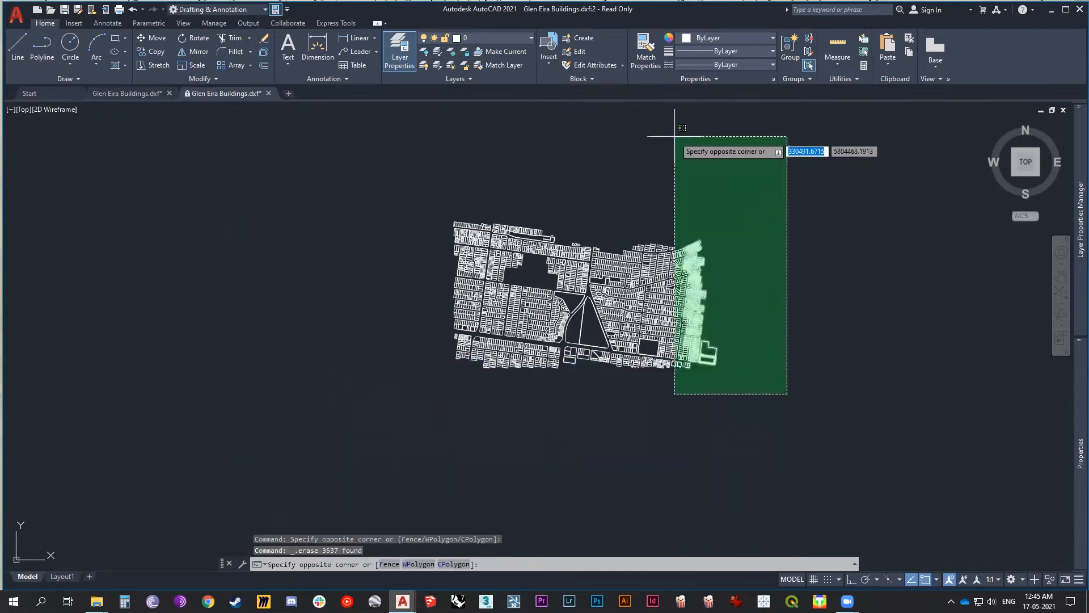
click(617, 134)
key(Delete)
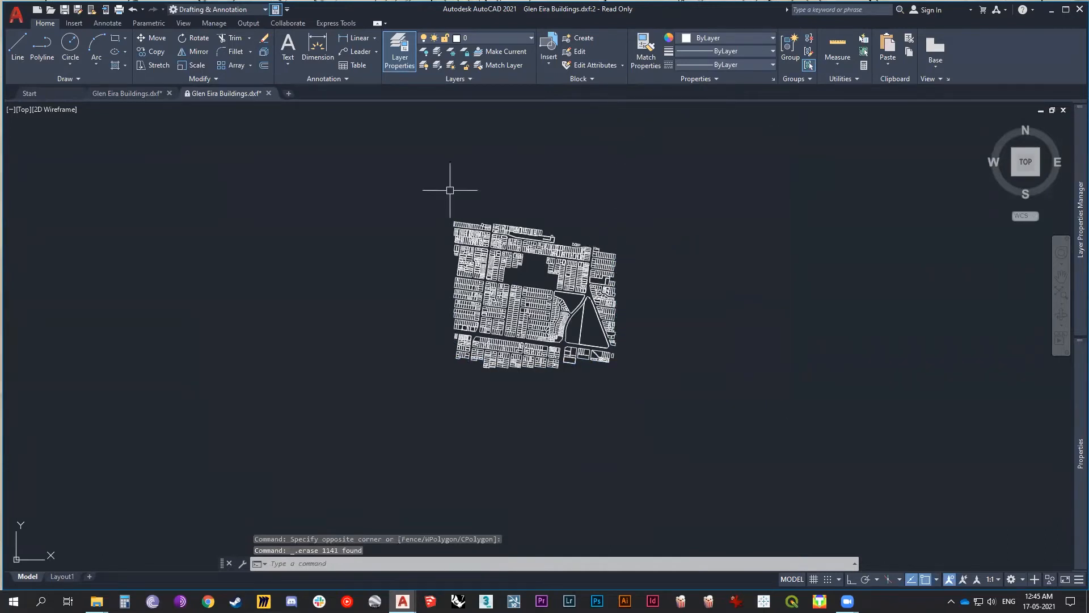
Erase the uppermost row of parcels and the long narrow outline along the northern edge of the remaining map
scroll(567, 236, up, 5)
scroll(587, 240, down, 3)
scroll(588, 240, up, 2)
click(624, 258)
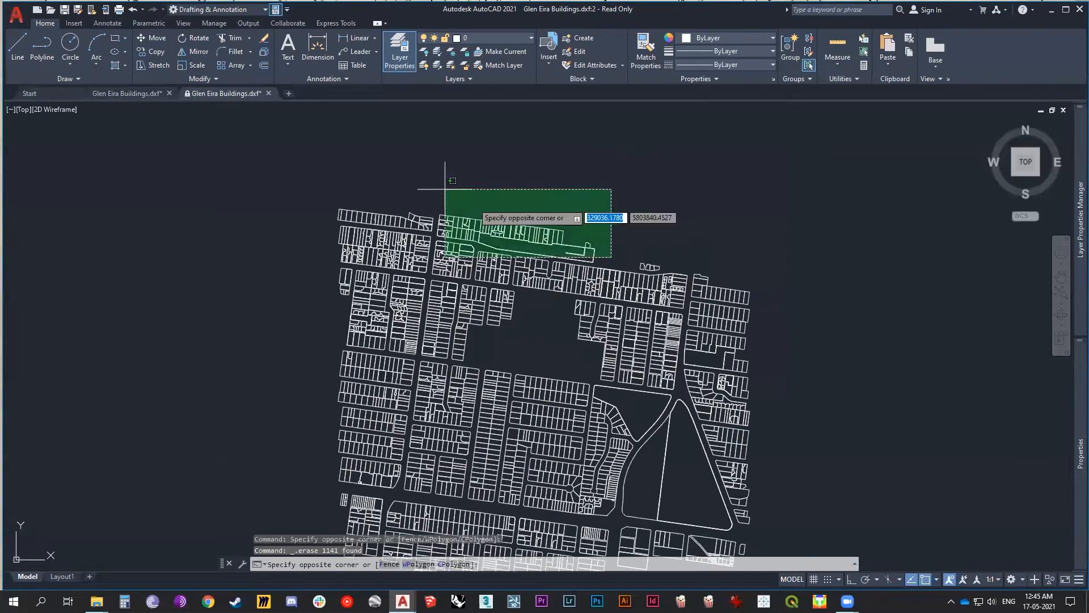
click(442, 190)
key(Delete)
Erase the stray parcels projecting above the northwest corner of the remaining map
click(774, 292)
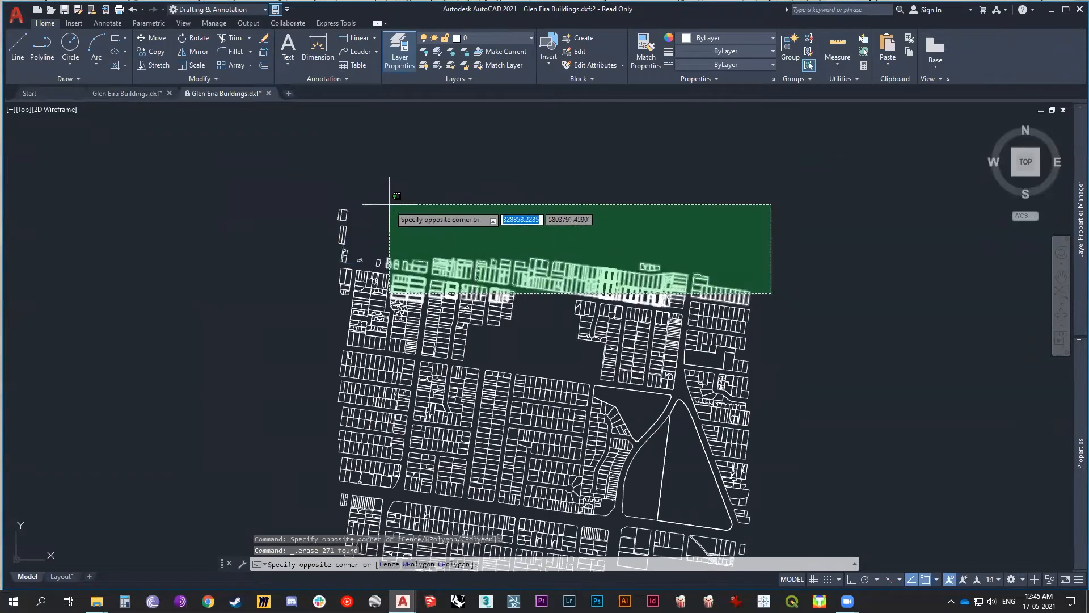
click(773, 293)
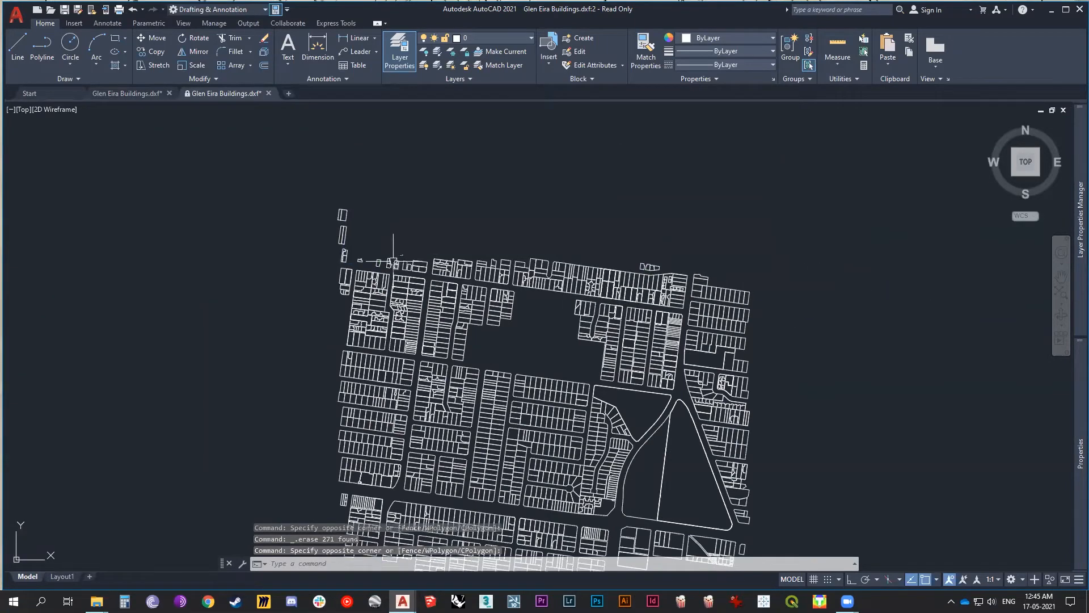
click(367, 236)
click(321, 194)
key(Delete)
Erase the blocks south of the main road below the triangular park
drag(460, 339, 427, 258)
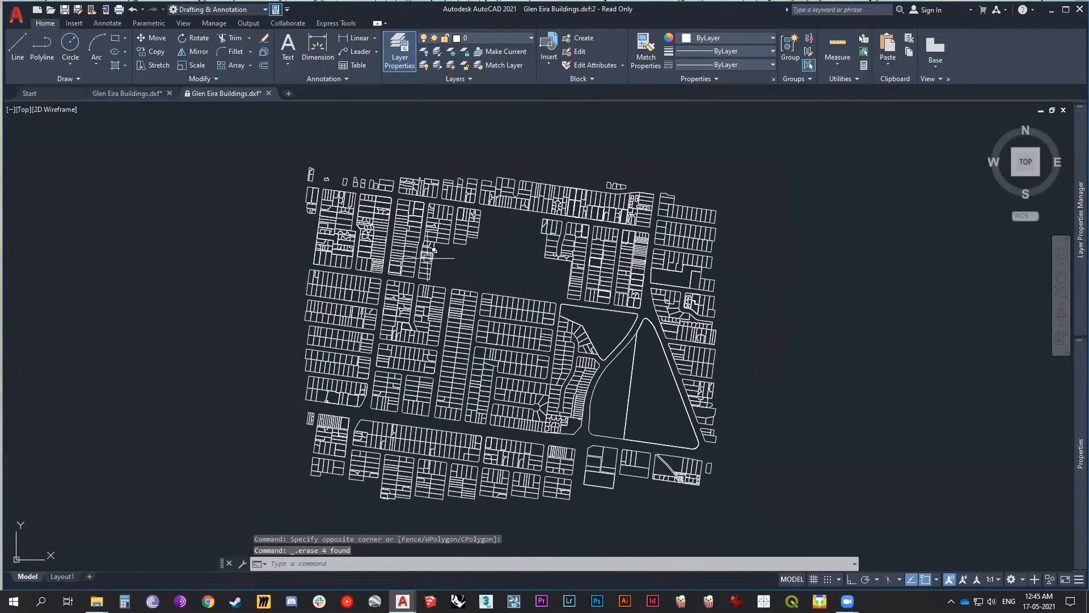
scroll(634, 269, up, 2)
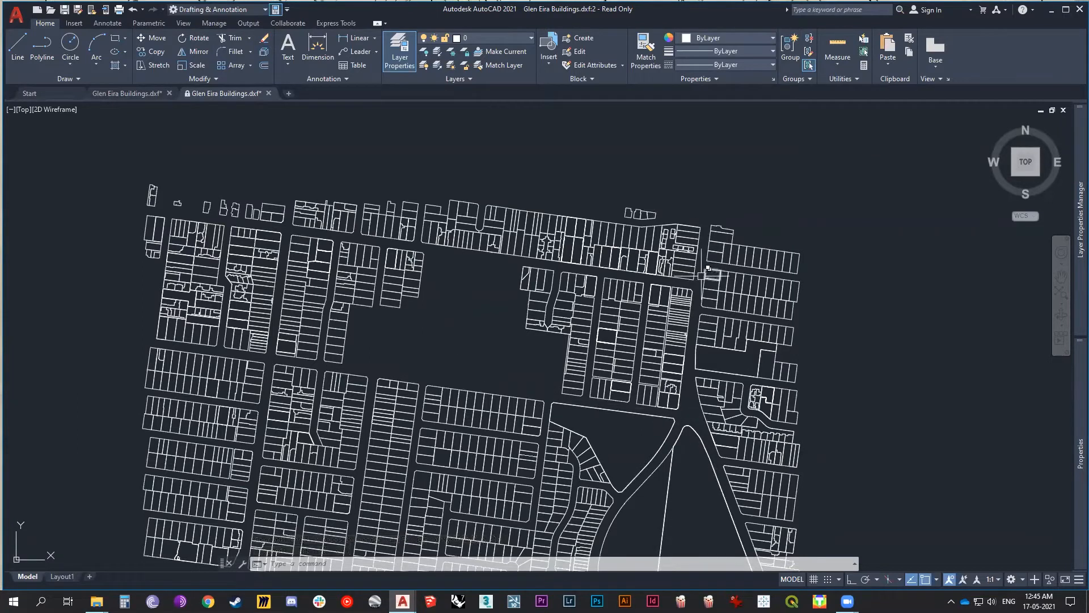
scroll(704, 280, down, 5)
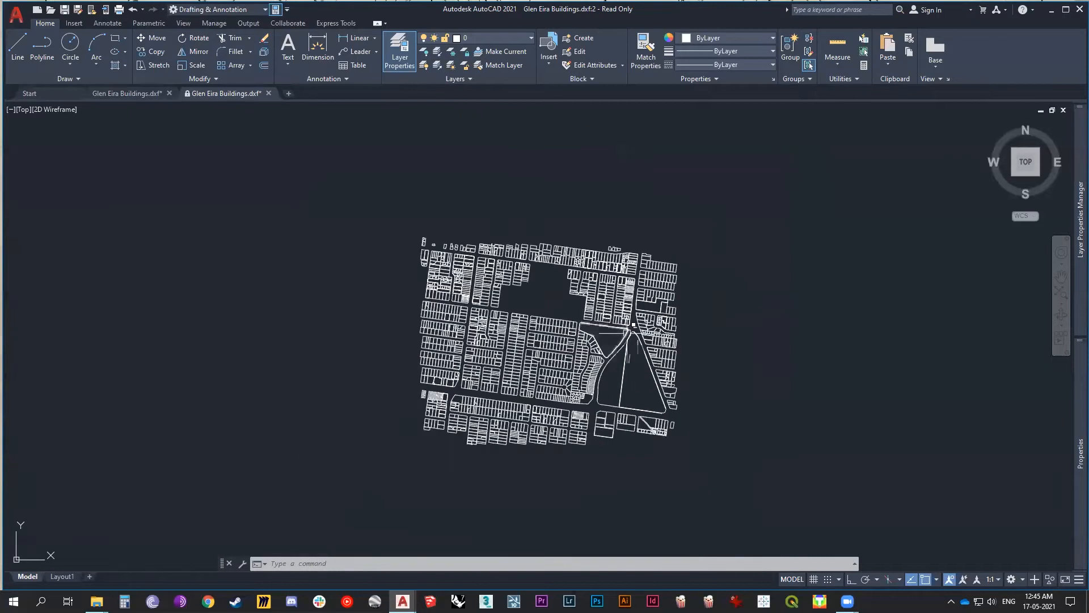
scroll(584, 450, up, 2)
click(550, 473)
mouse_move(473, 473)
mouse_down()
mouse_move(328, 350)
mouse_move(573, 390)
mouse_move(627, 387)
mouse_move(749, 427)
mouse_up()
key(Delete)
drag(505, 384, 473, 427)
key(Escape)
key(Escape)
text(rec)
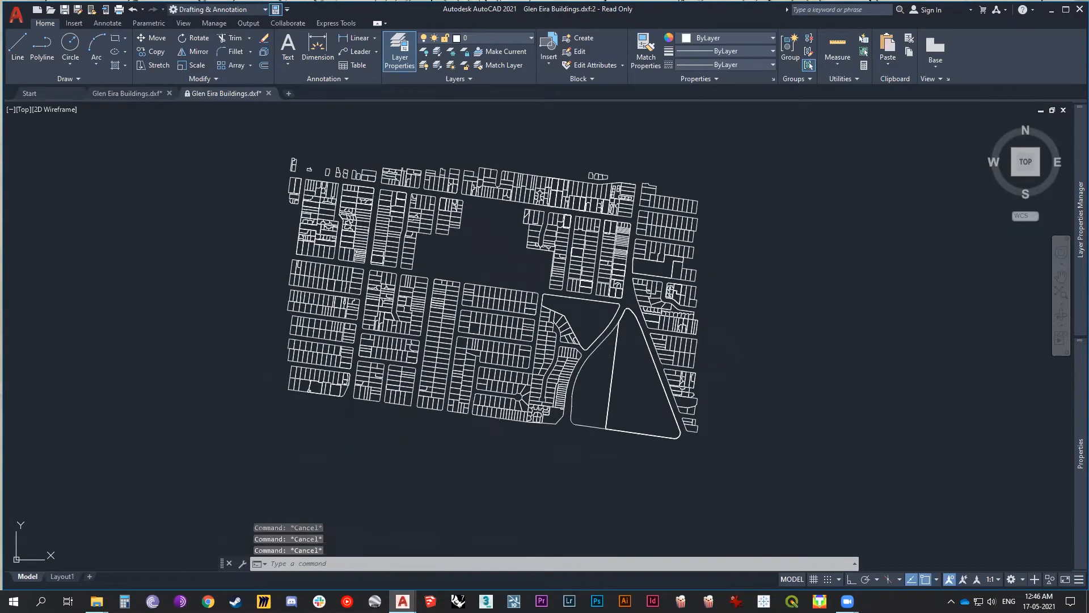
key(Return)
scroll(288, 299, down, 2)
key(Escape)
Draw a four-sided polyline boundary around all remaining parcels, returning to its starting corner at the northwest
text(p)
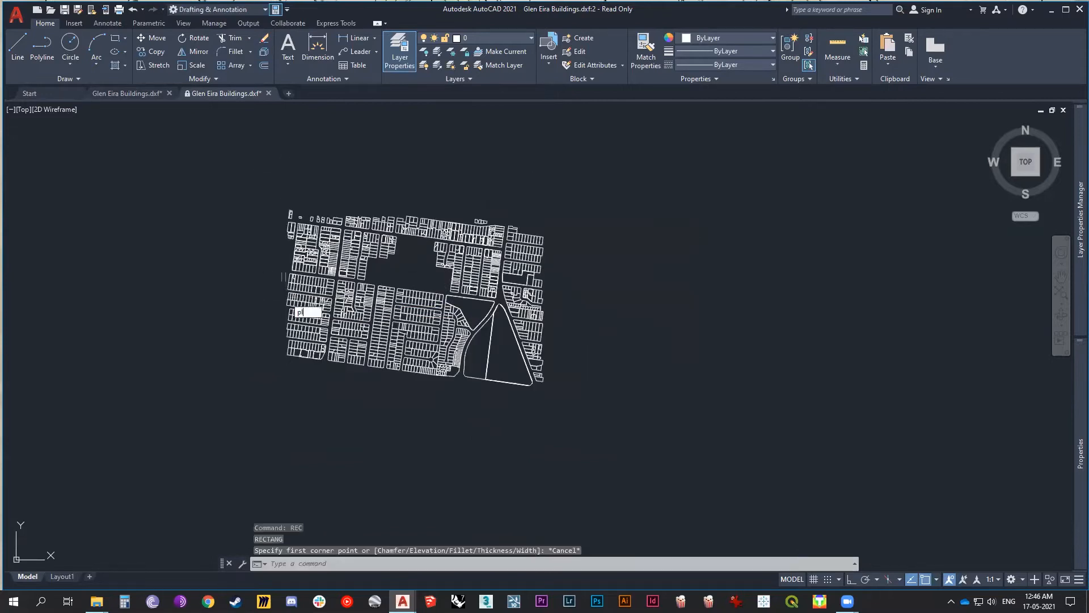
text(l)
key(Return)
click(280, 192)
click(275, 366)
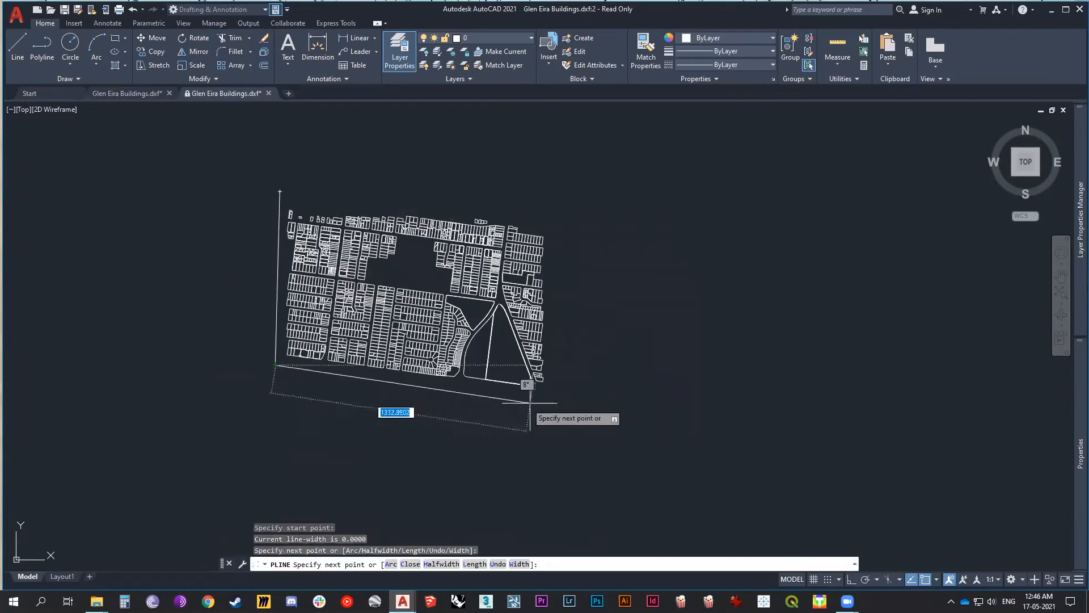
click(565, 399)
click(547, 210)
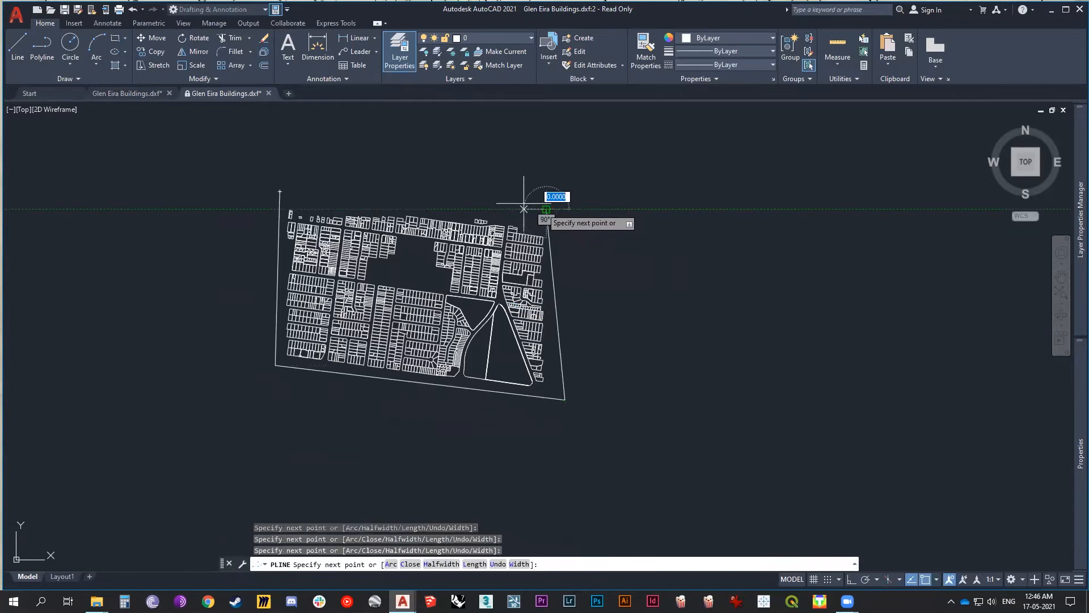
click(279, 192)
scroll(292, 208, up, 2)
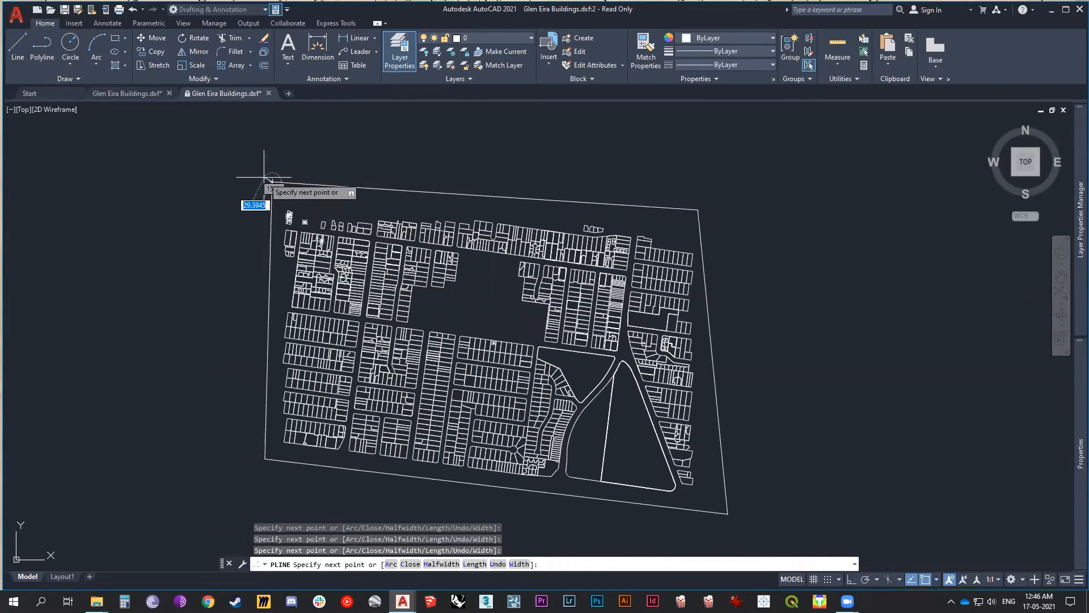
key(Escape)
key(Escape)
key(Escape)
scroll(417, 325, up, 2)
scroll(421, 325, down, 2)
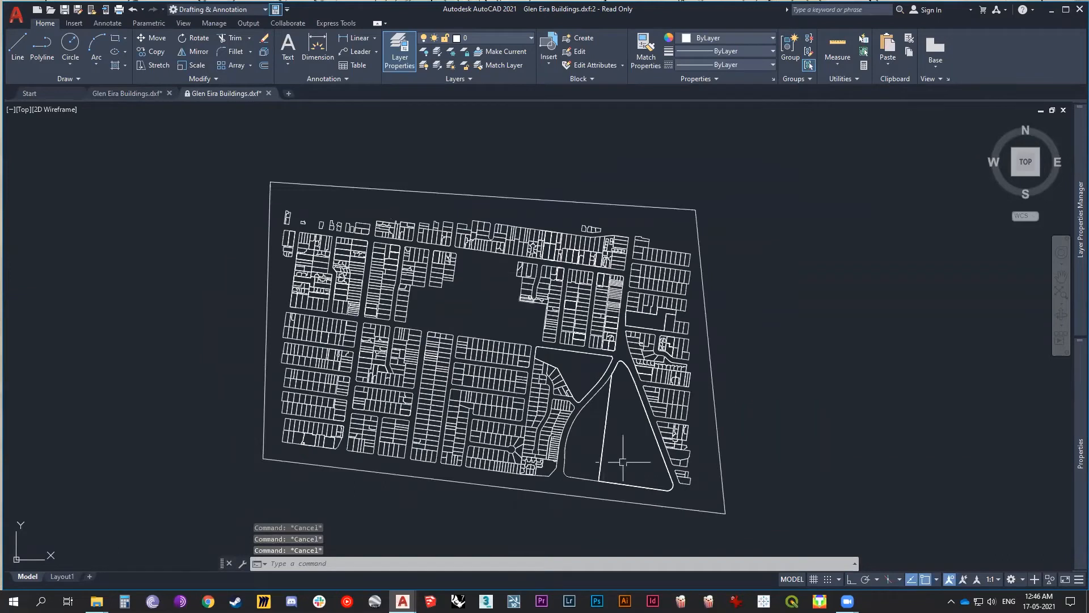
Erase the outlines of the large triangular park and the smaller triangle beside it
scroll(582, 397, up, 2)
scroll(643, 408, up, 3)
click(646, 392)
click(535, 243)
scroll(579, 349, down, 6)
key(Delete)
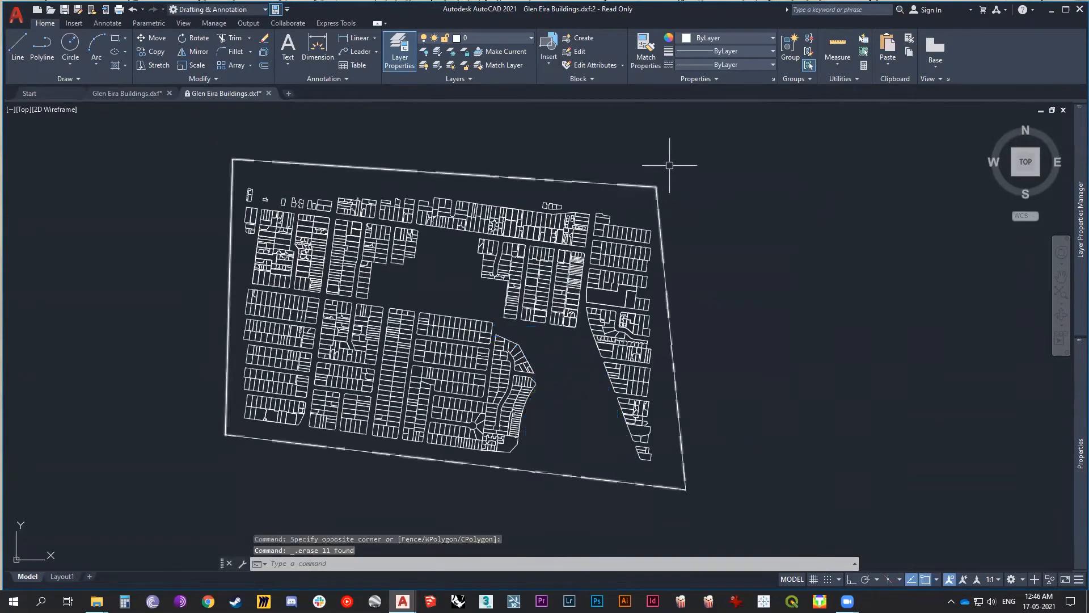
scroll(528, 458, up, 2)
scroll(528, 458, down, 2)
drag(544, 365, 557, 424)
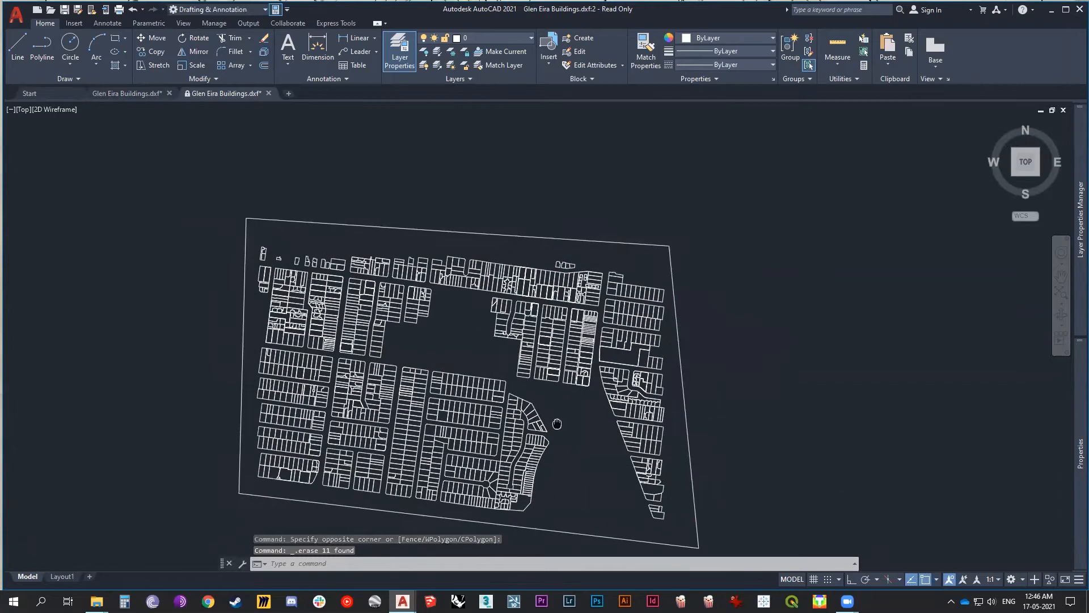
scroll(494, 378, up, 2)
scroll(482, 357, down, 3)
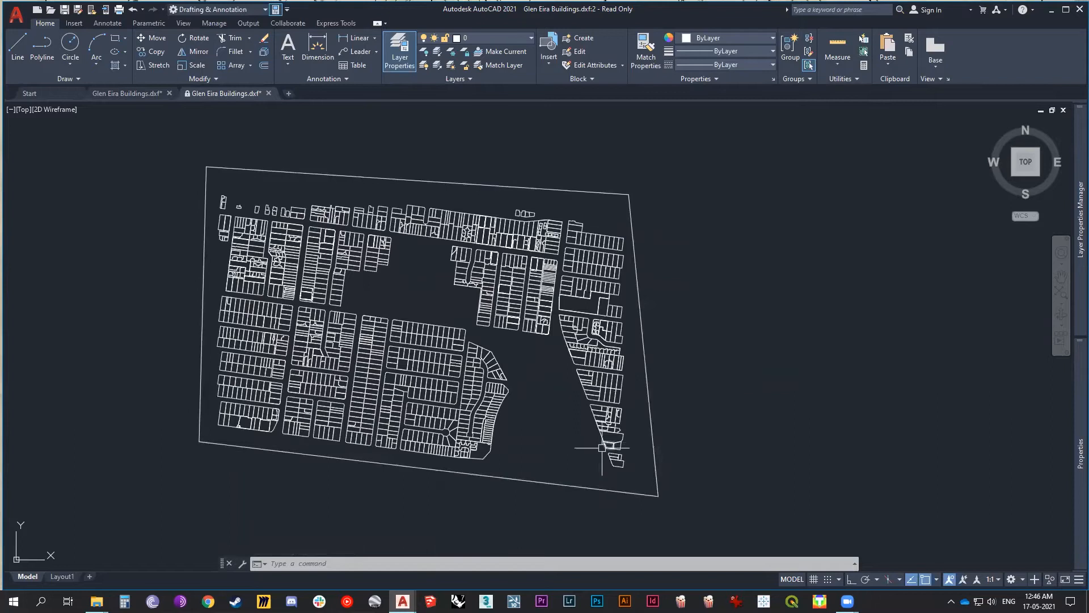
scroll(405, 278, up, 3)
scroll(500, 266, down, 3)
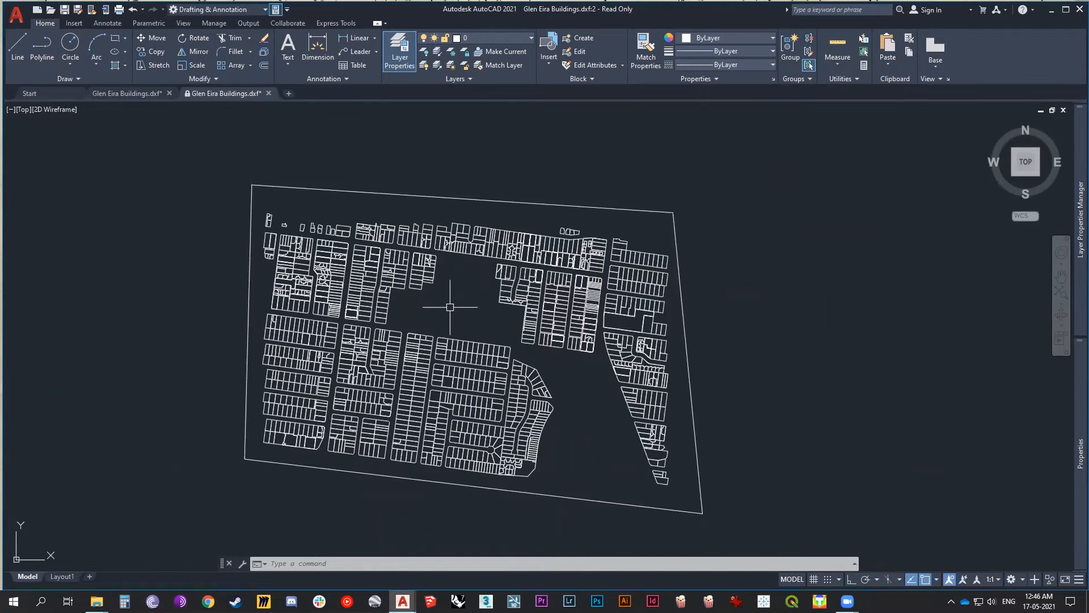
Save the drawing as Oakley Road in AutoCAD 2018 DXF format in folder 3, and close AutoCAD without saving in drawing format
key(ctrl+s)
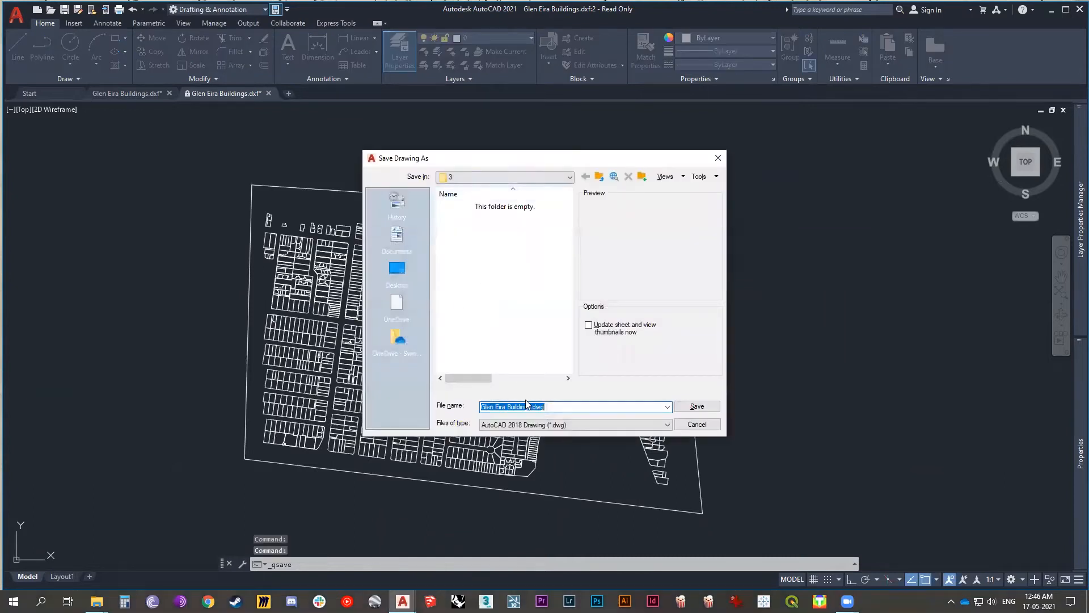
click(531, 407)
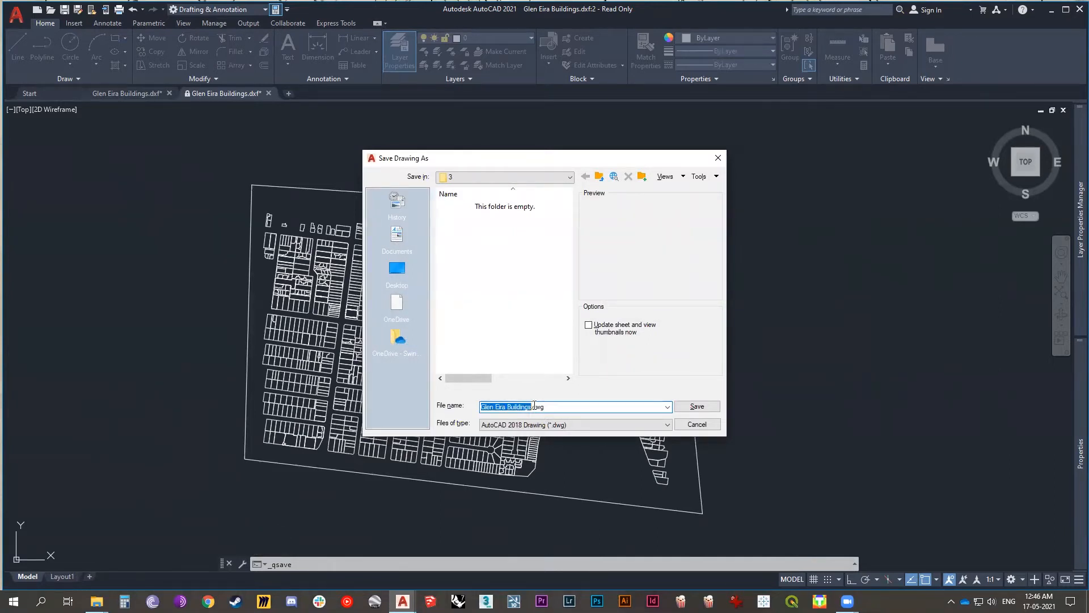
text(Oakley Road)
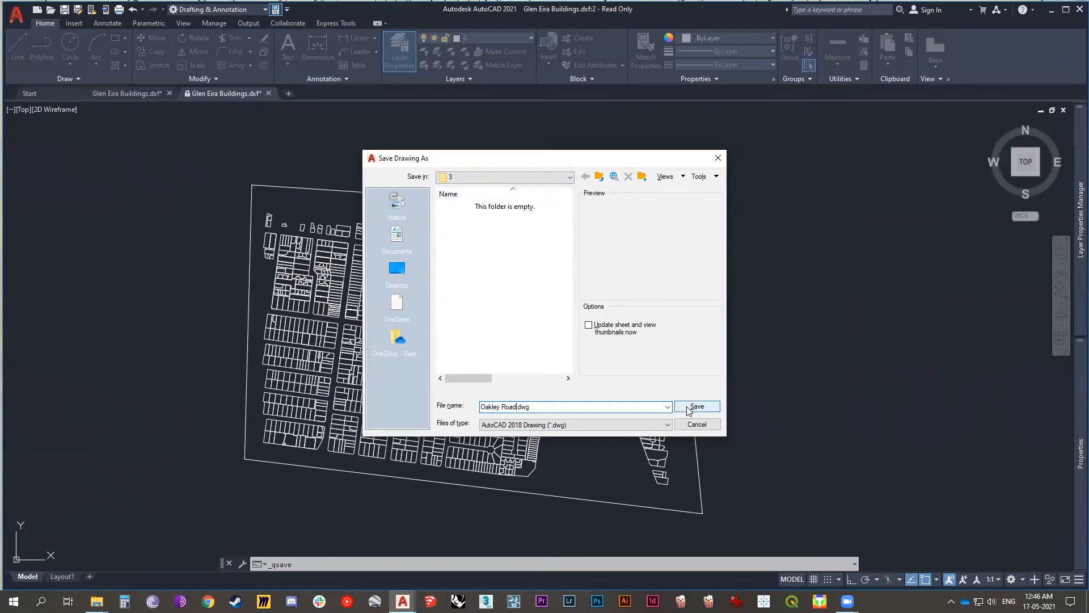
click(653, 425)
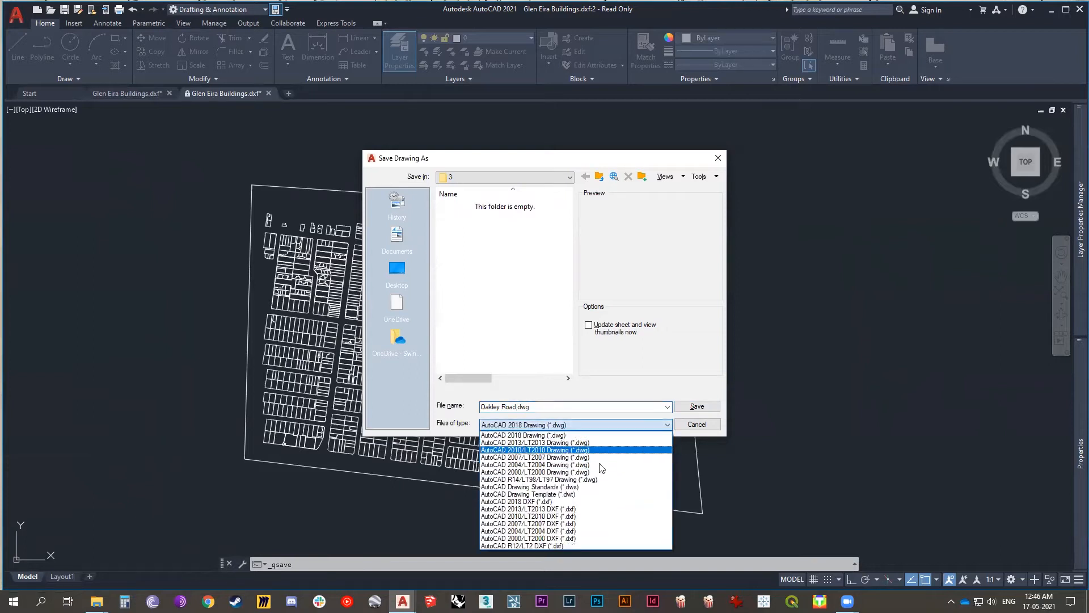
click(531, 502)
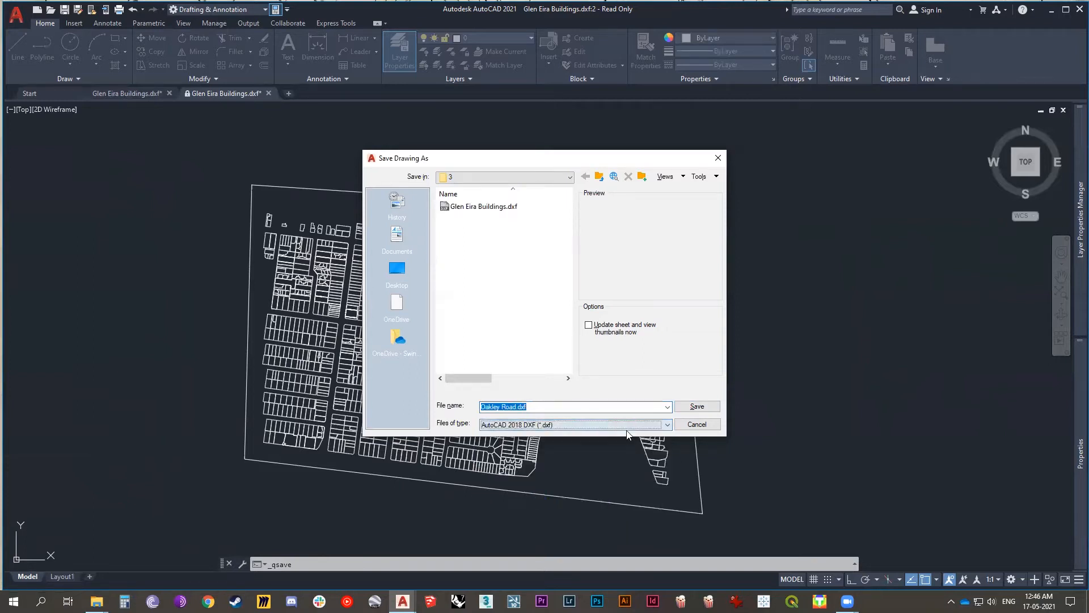
click(696, 405)
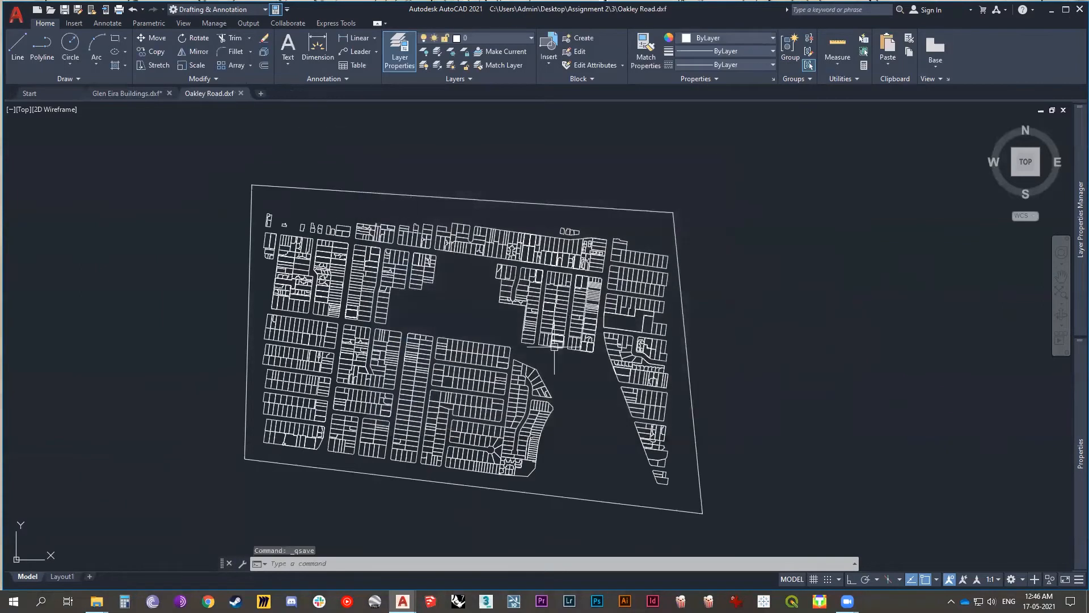
click(1075, 12)
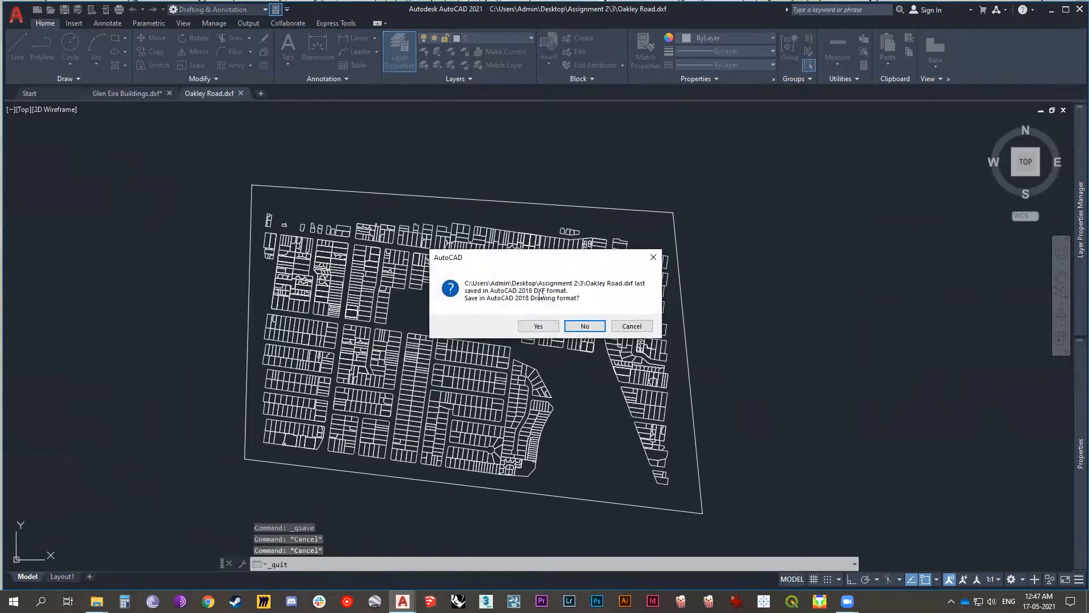
click(585, 327)
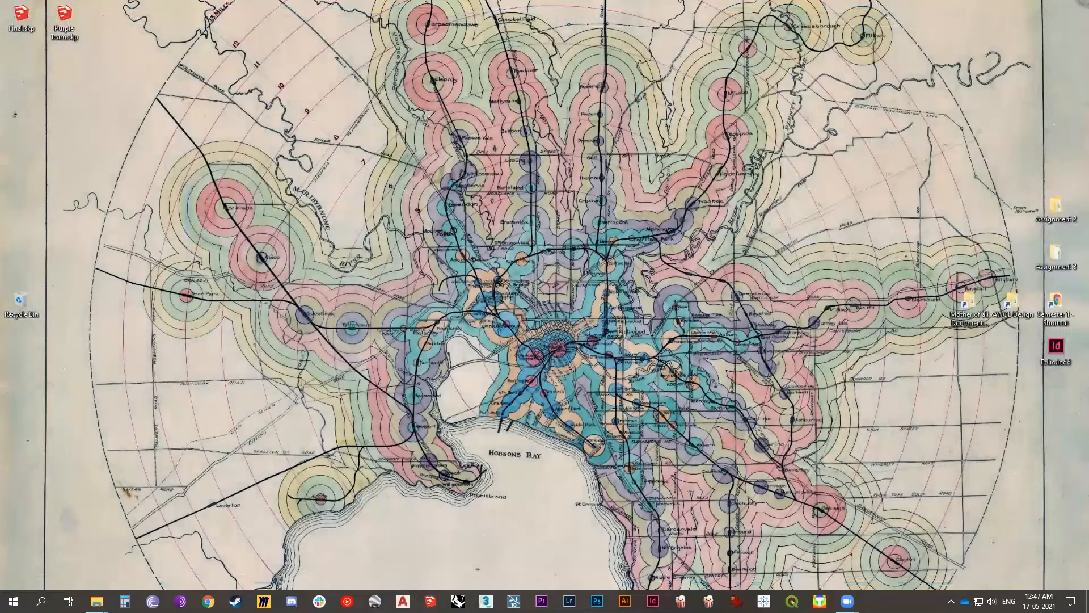
Launch depthmapX.exe from the depthmapX folder in Assignment 3 and maximize its window
click(96, 602)
click(150, 252)
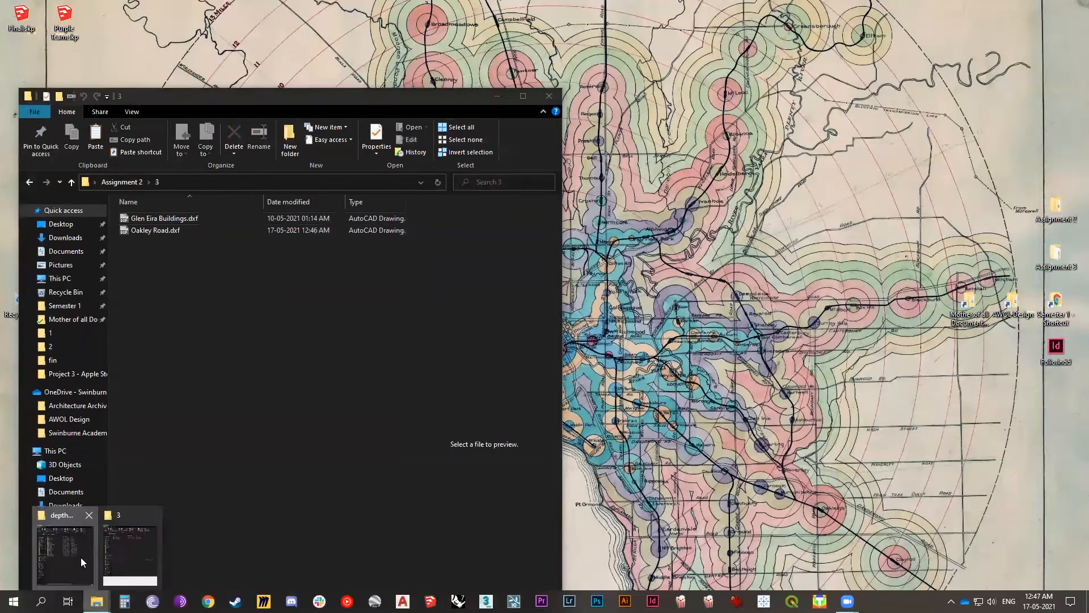
click(81, 557)
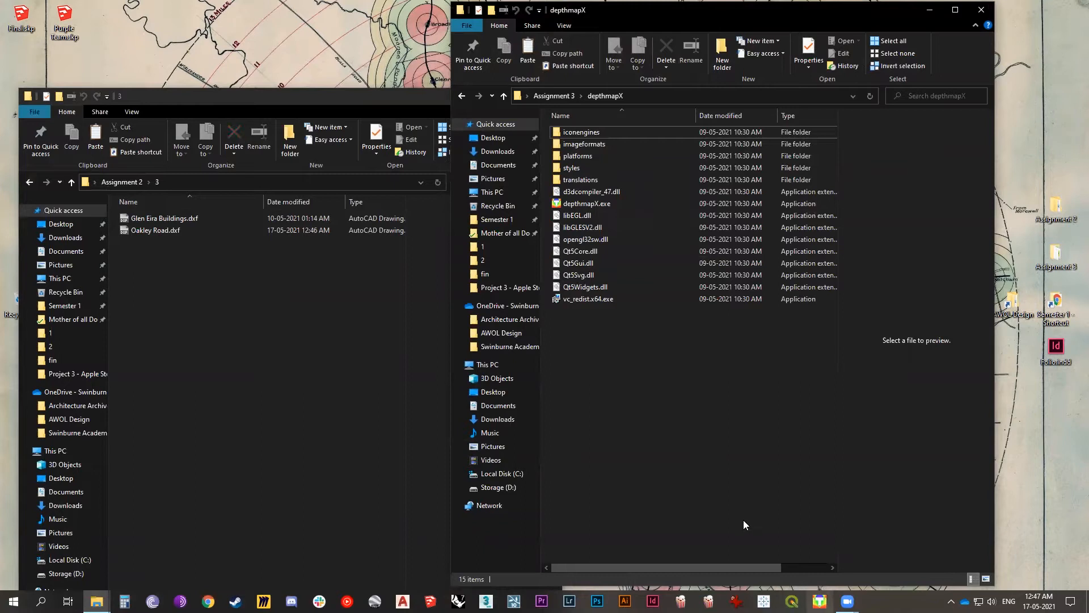
double_click(576, 204)
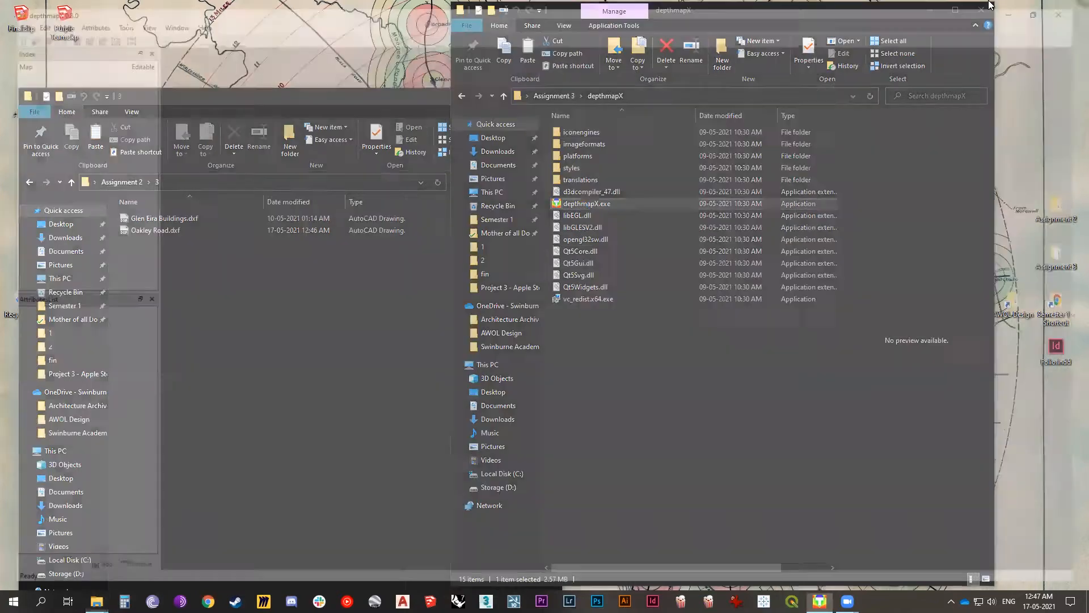
click(1048, 6)
click(988, 9)
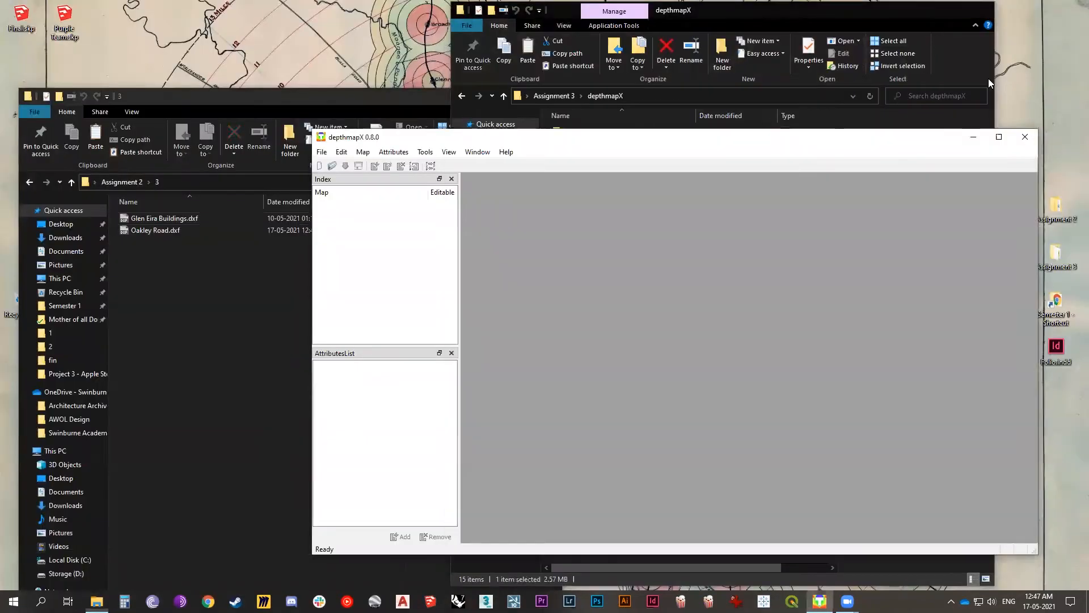
double_click(935, 141)
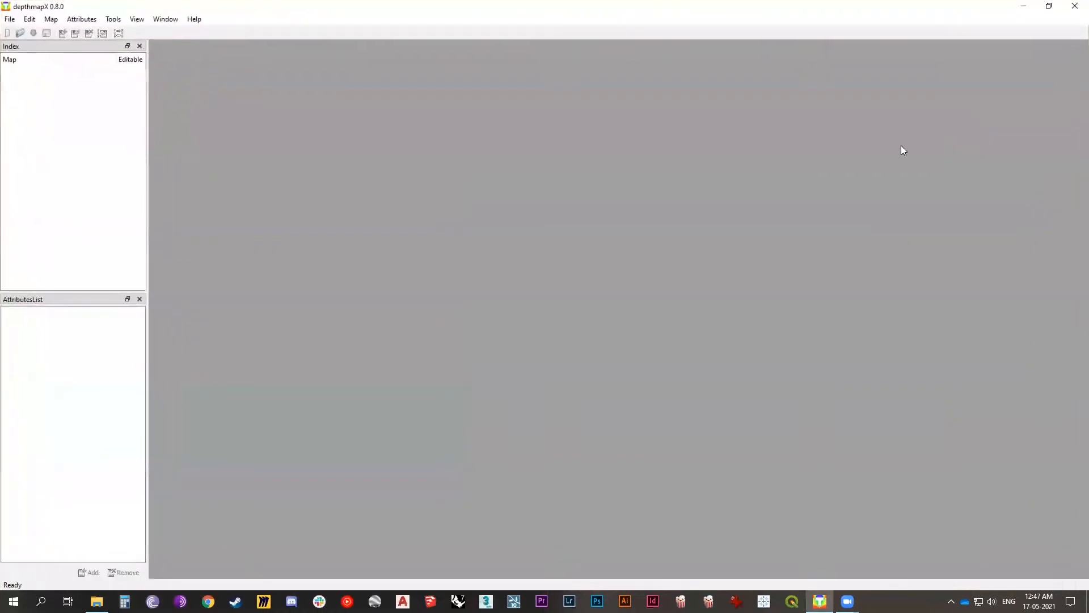
Create a new graph workspace with a maximized map view and import Oakley Road.dxf from folder 3 of Assignment 2
click(7, 33)
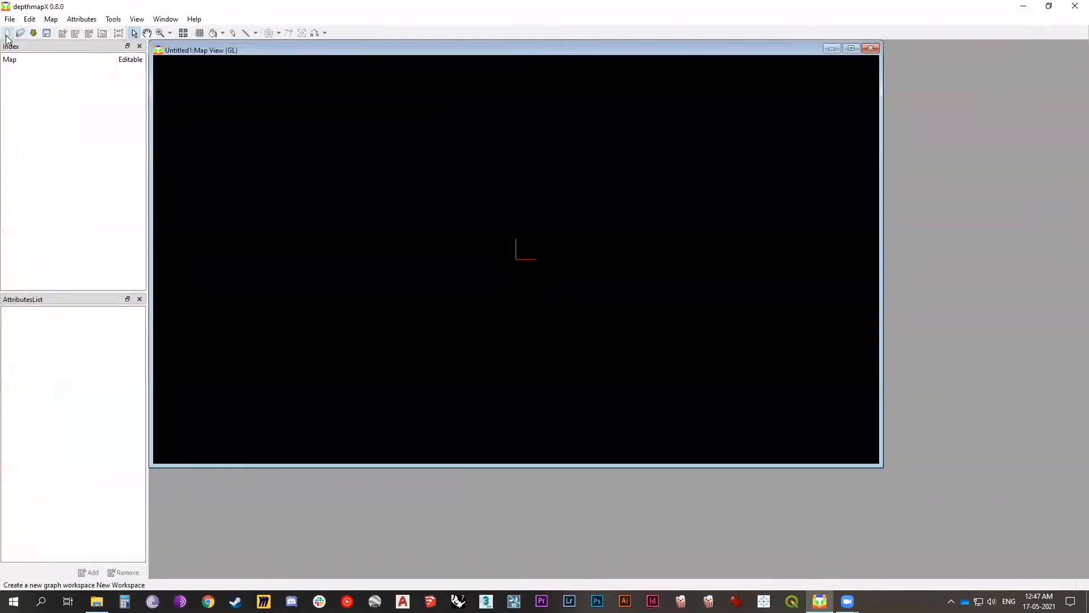
double_click(502, 53)
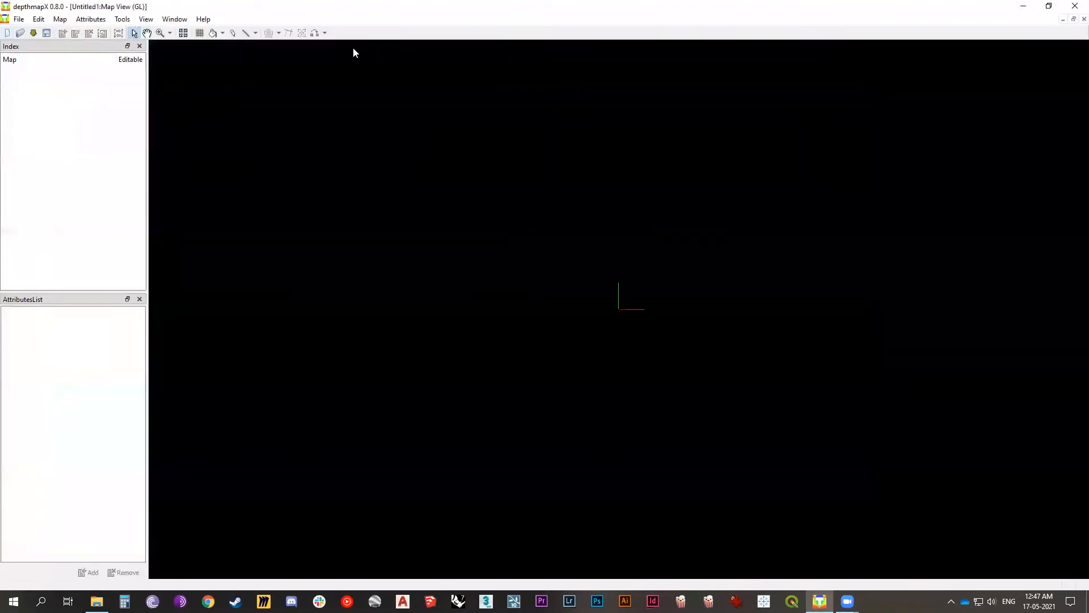
click(31, 35)
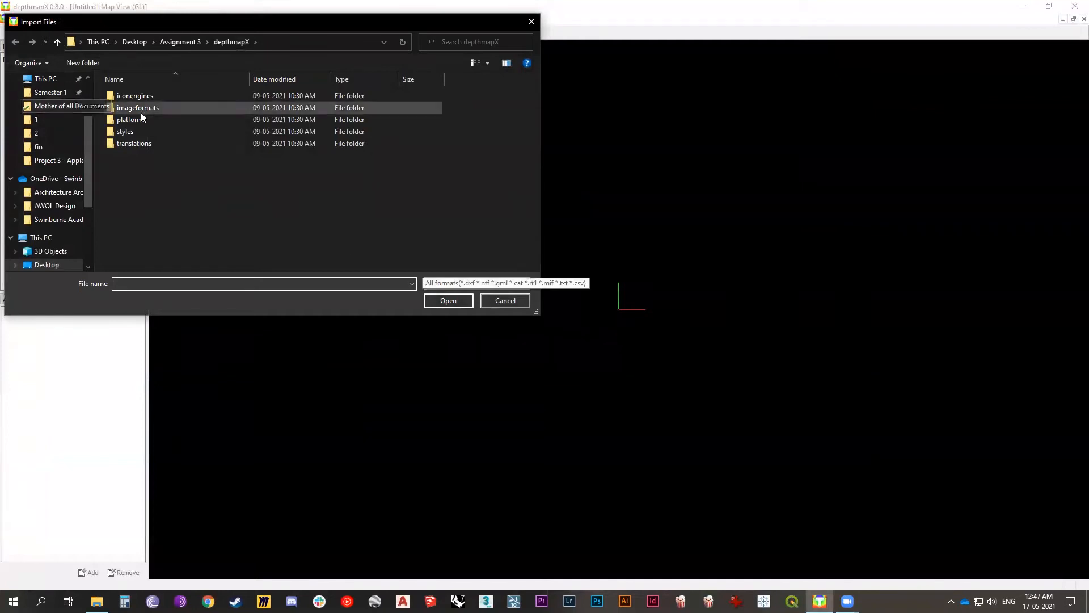
click(35, 265)
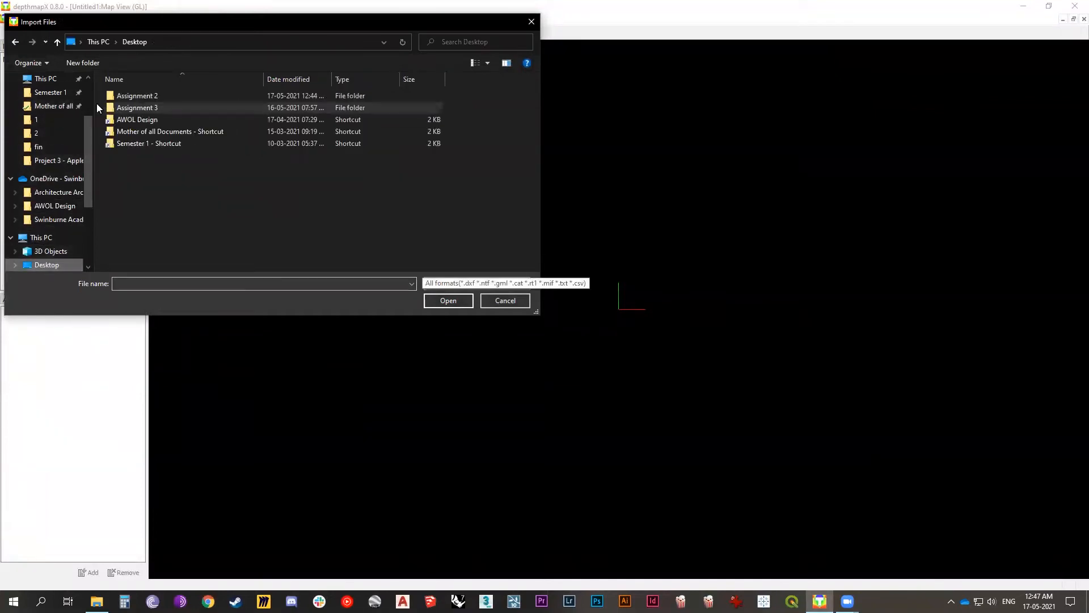
double_click(139, 97)
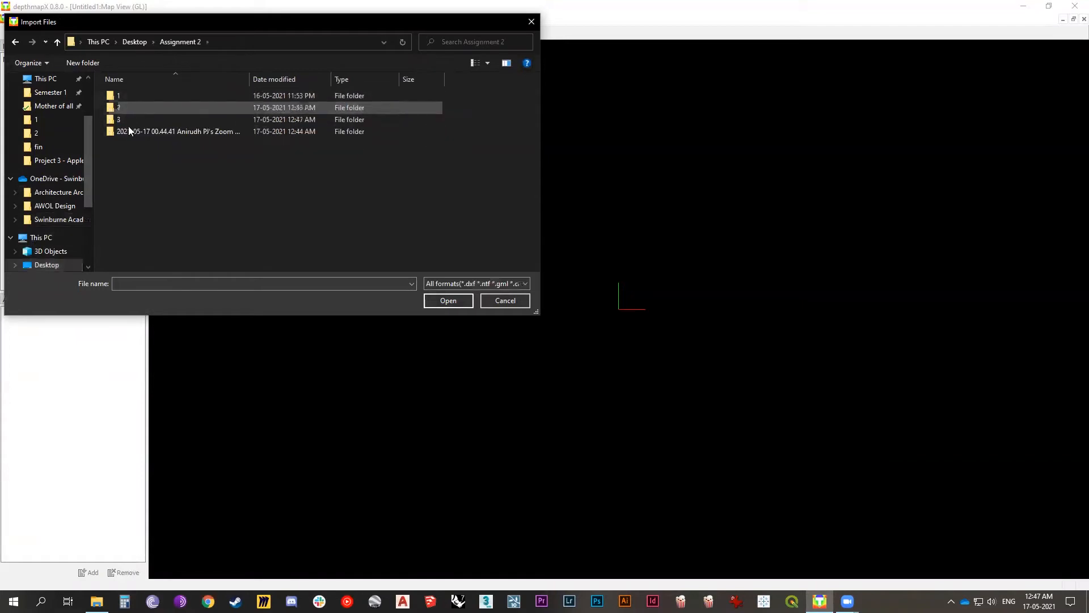
double_click(130, 106)
click(130, 107)
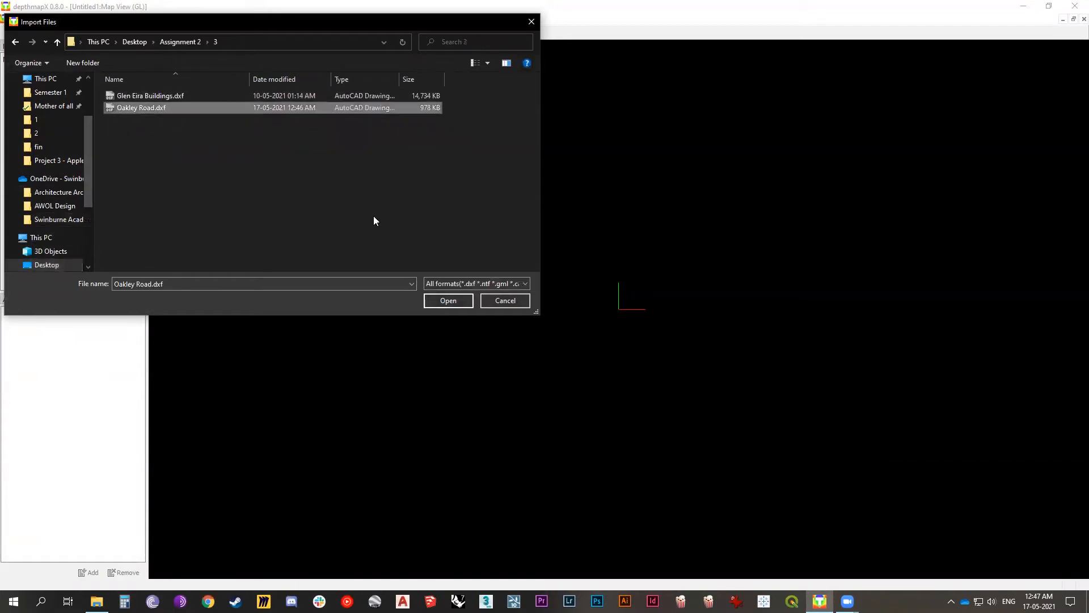
click(447, 300)
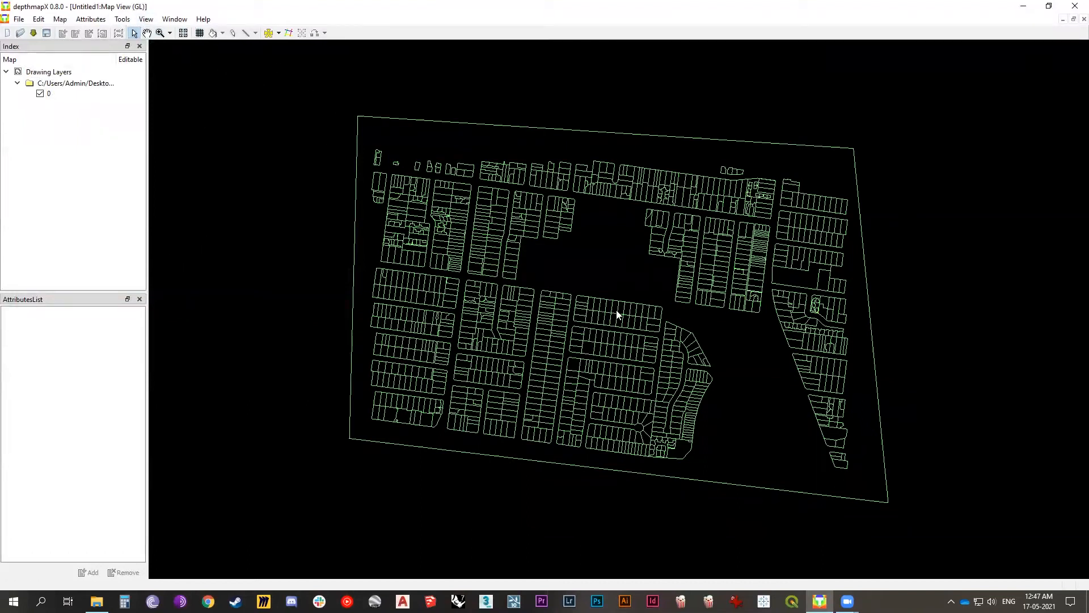
Generate a visibility grid over the map with spacing 10.000 and replace it with a much coarser grid
click(198, 35)
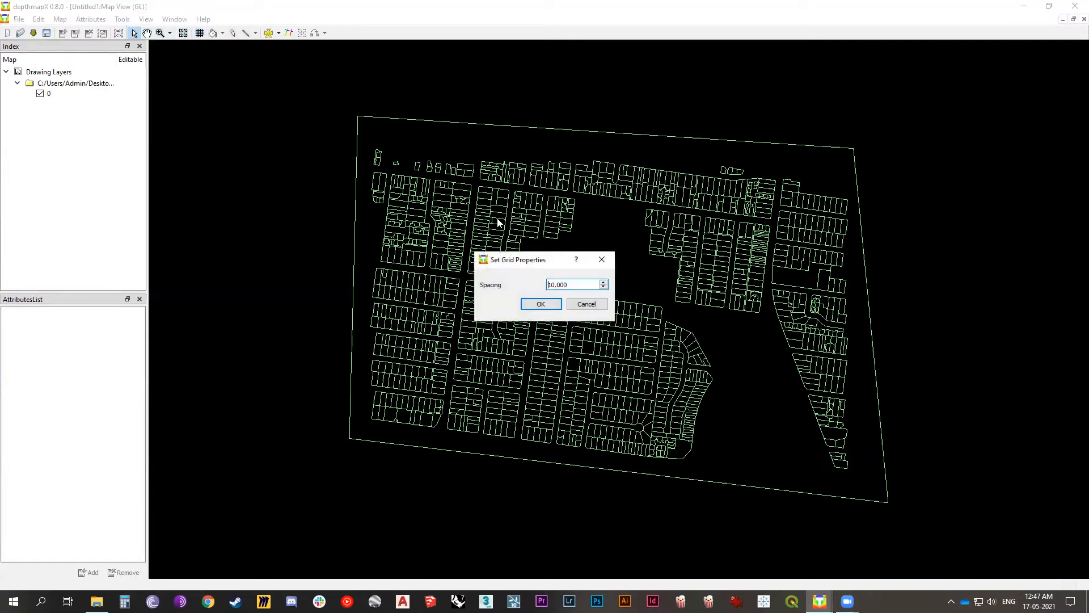
click(542, 304)
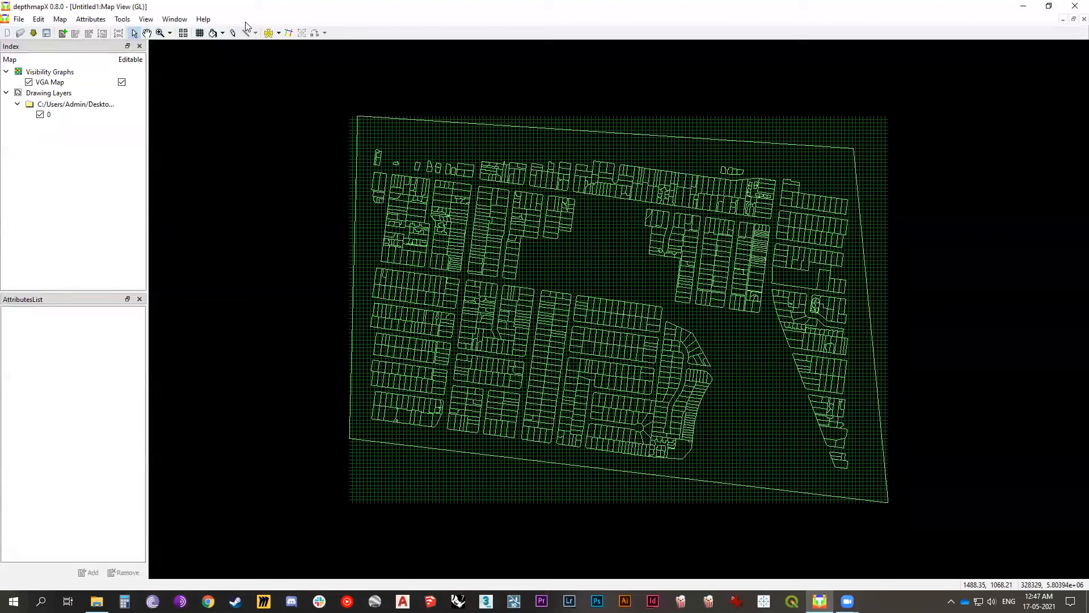
click(199, 33)
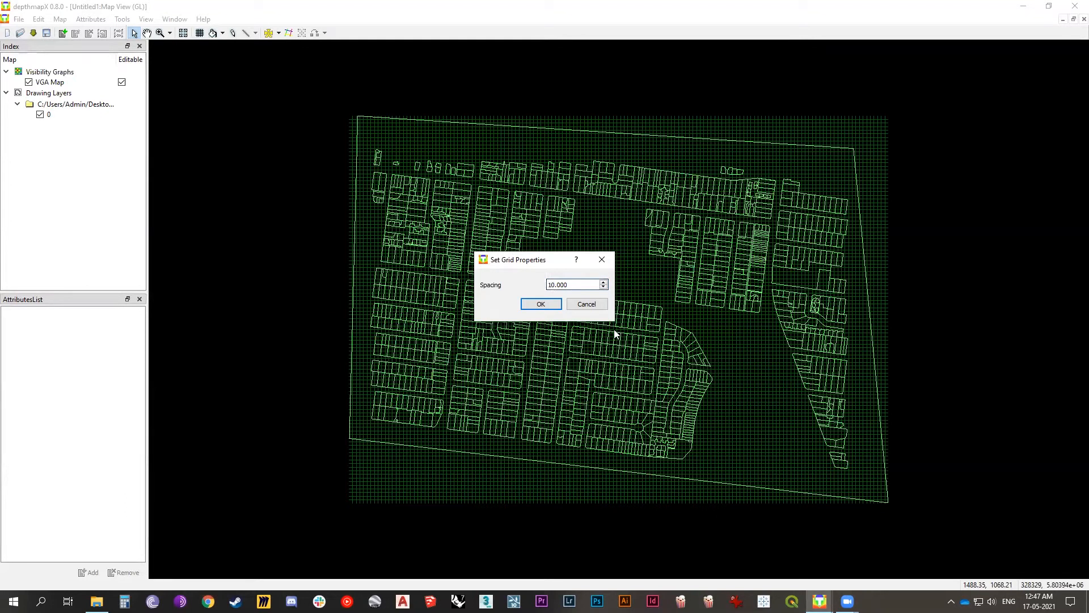
click(553, 308)
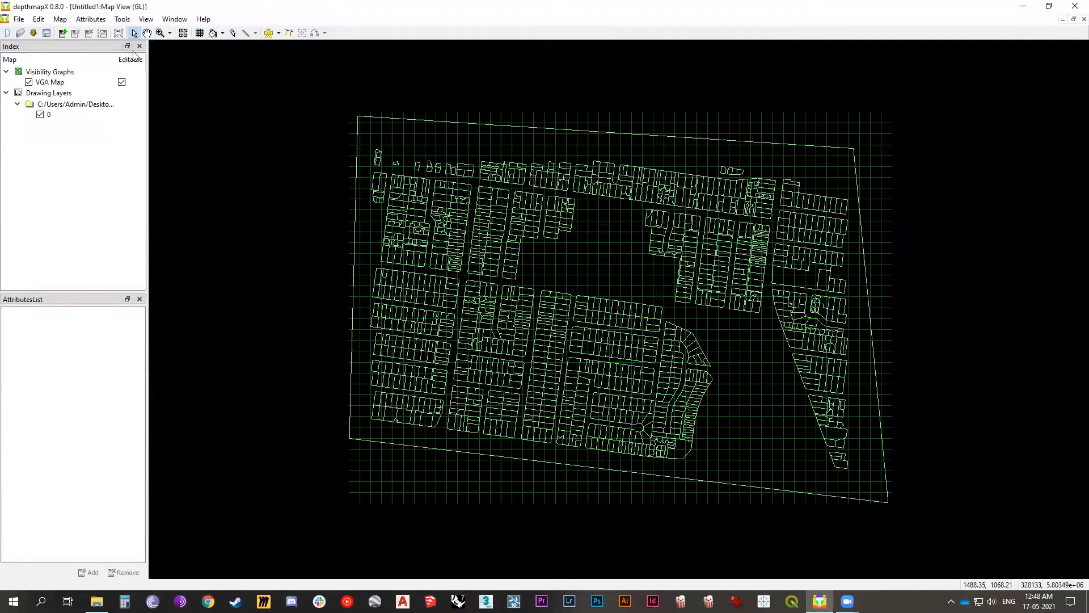
click(122, 20)
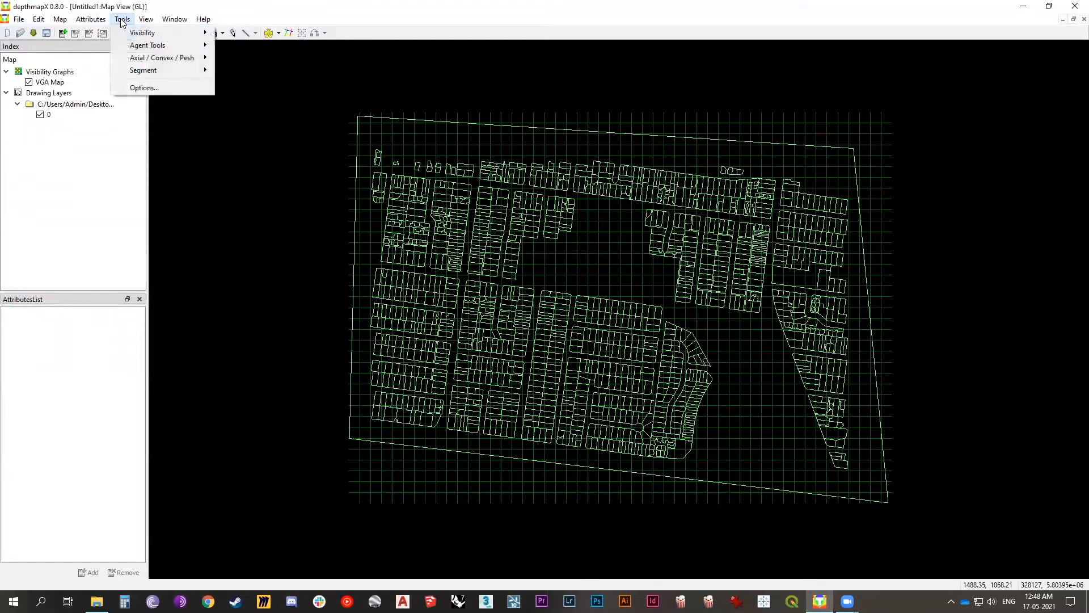
mouse_move(144, 33)
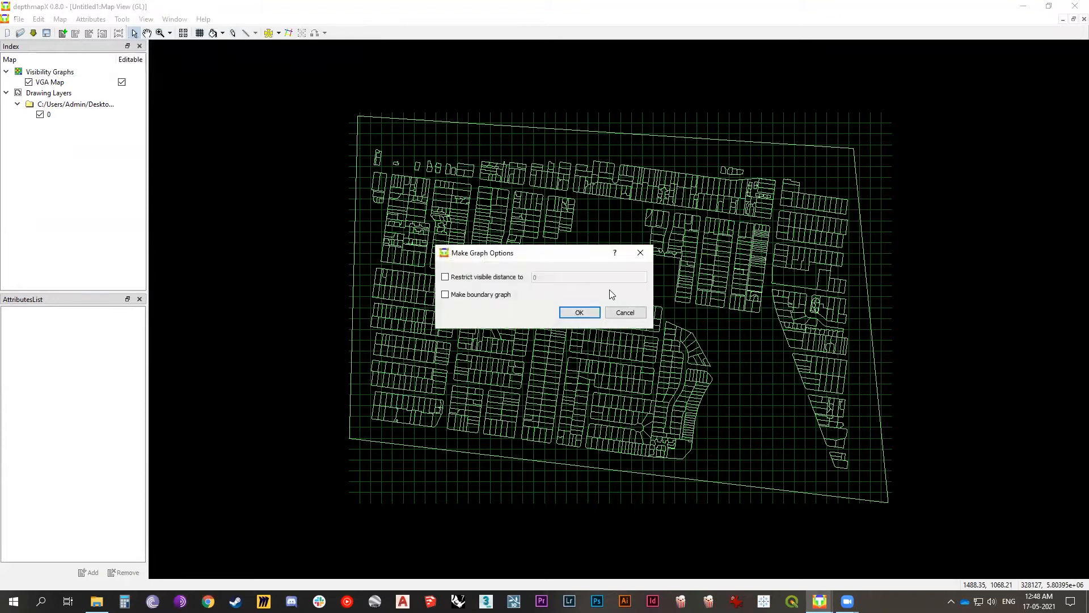
click(625, 313)
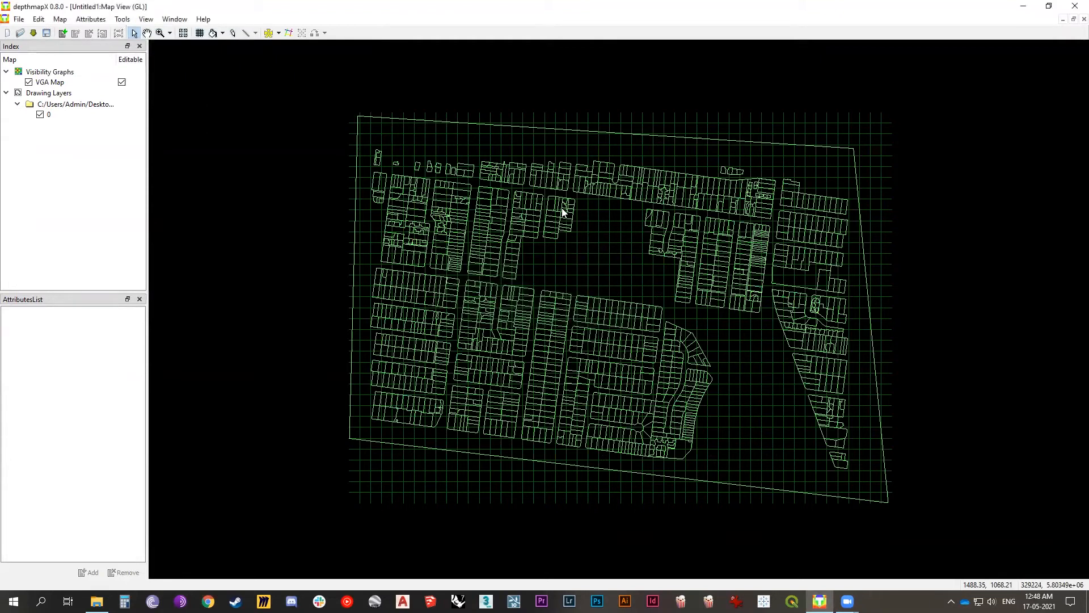
Fill the open space inside the site boundary on the coarse grid, starting from the central park area
click(213, 32)
click(614, 258)
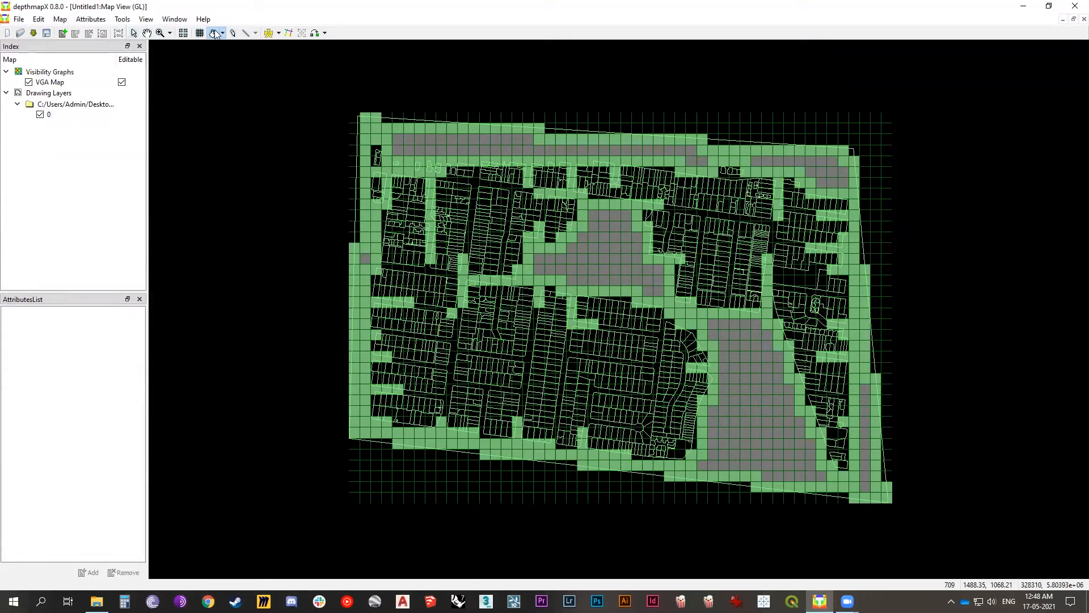
scroll(700, 452, up, 1)
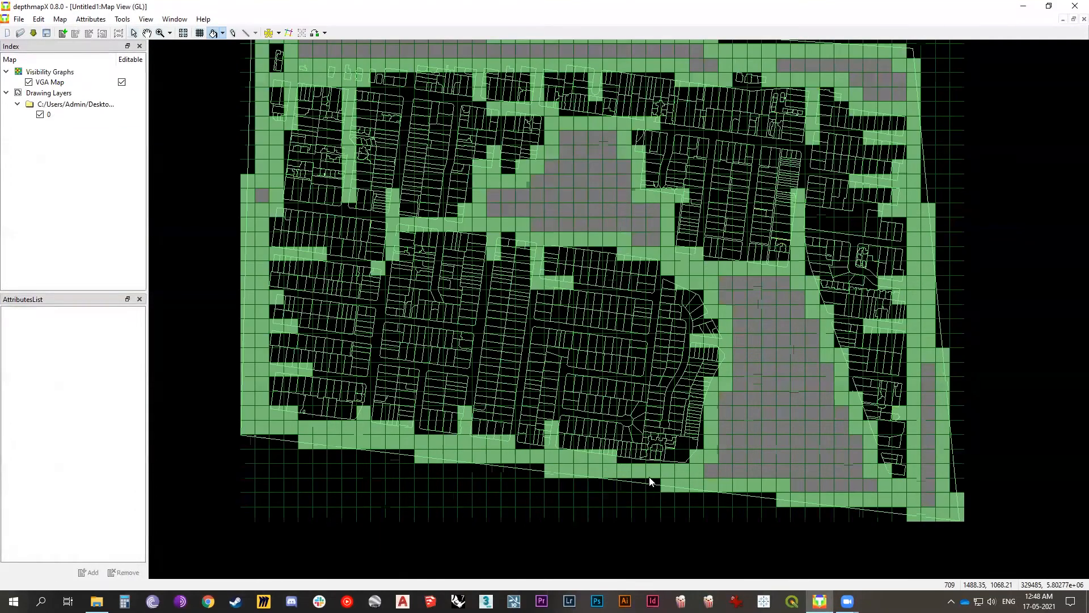
Reset the grid to a finer spacing and refill the open space inside the boundary from the central park area
click(201, 33)
click(576, 308)
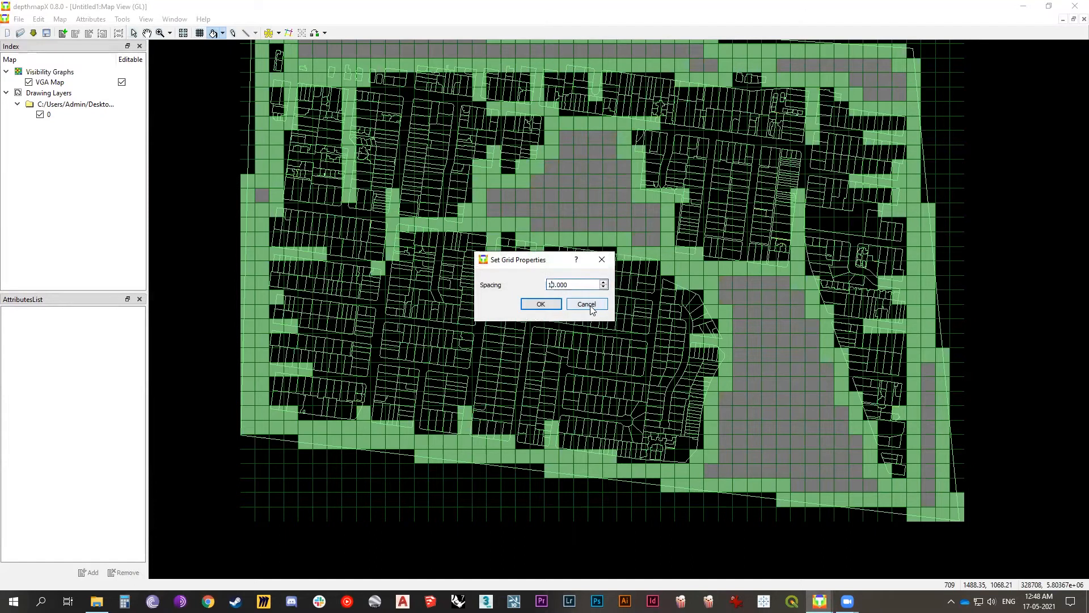
click(548, 307)
scroll(525, 461, down, 2)
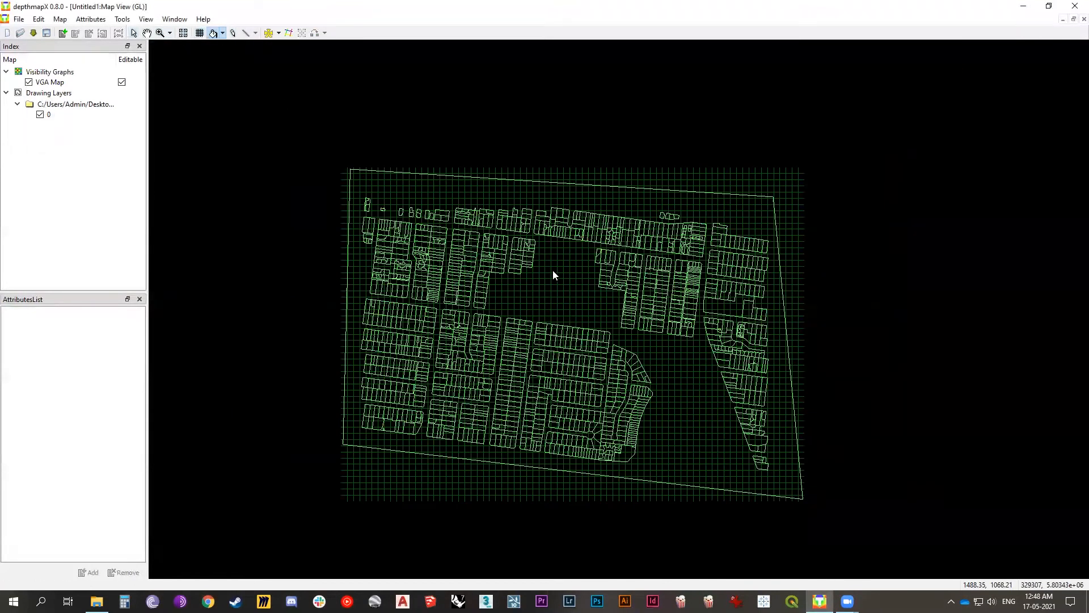
click(569, 283)
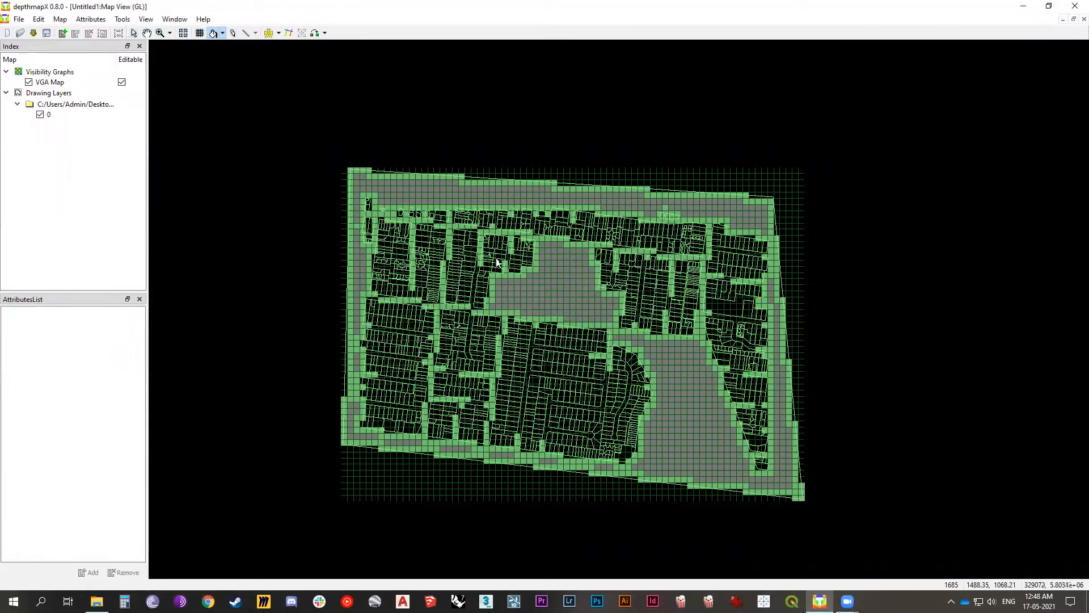
Make the visibility graph from the filled grid without a visible distance restriction or a boundary graph
scroll(584, 441, up, 1)
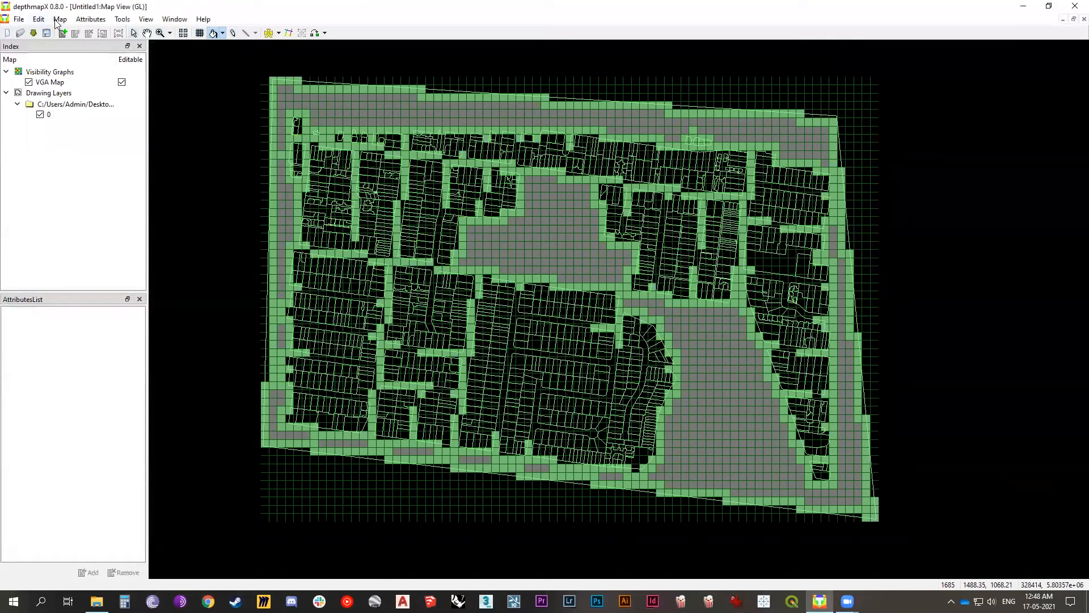
click(125, 19)
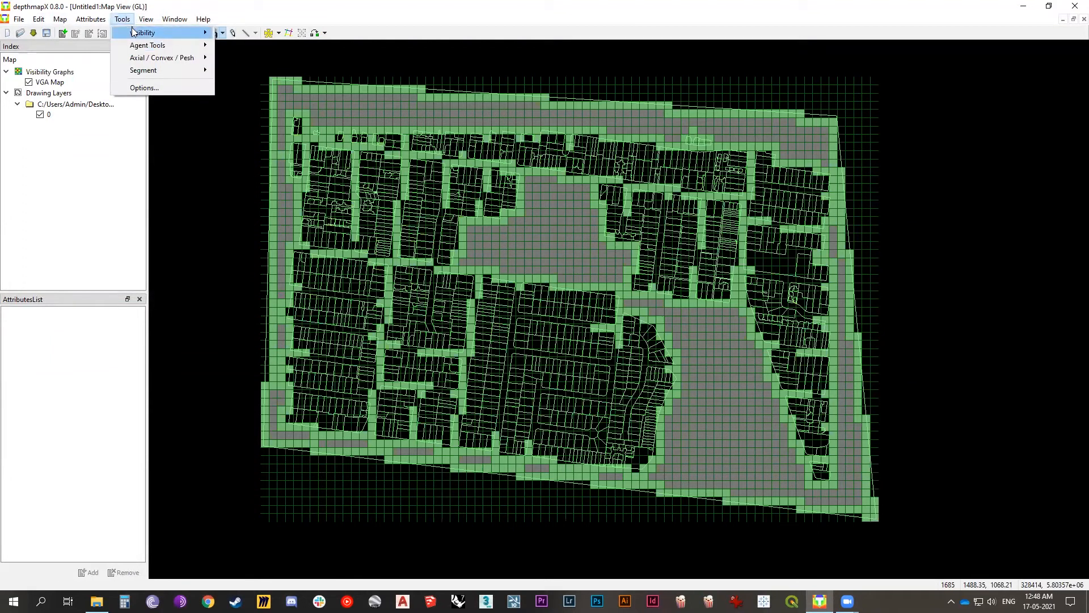
mouse_move(145, 33)
click(250, 46)
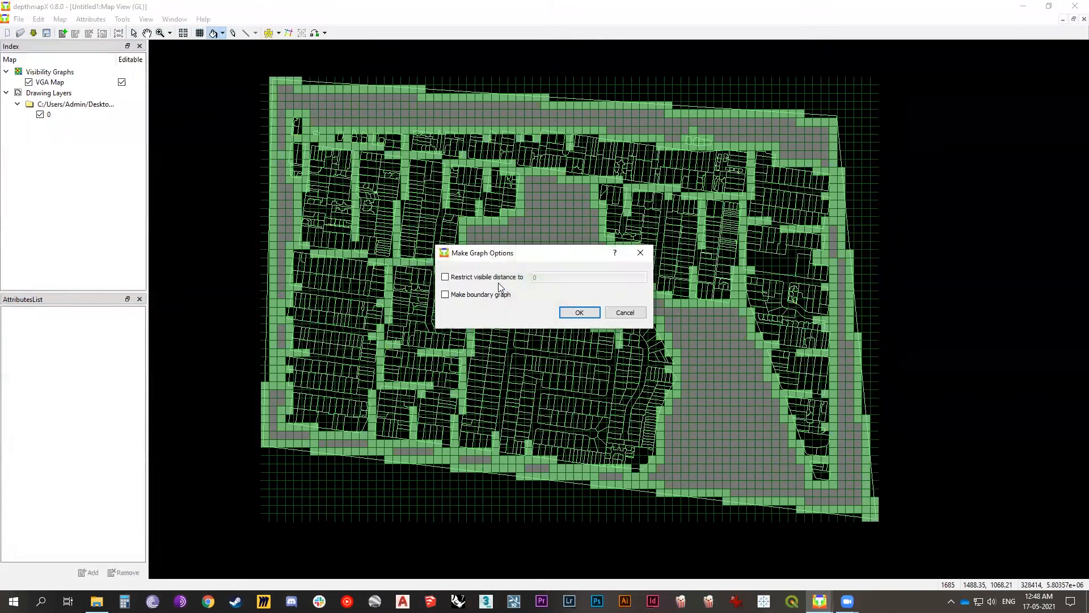
click(580, 312)
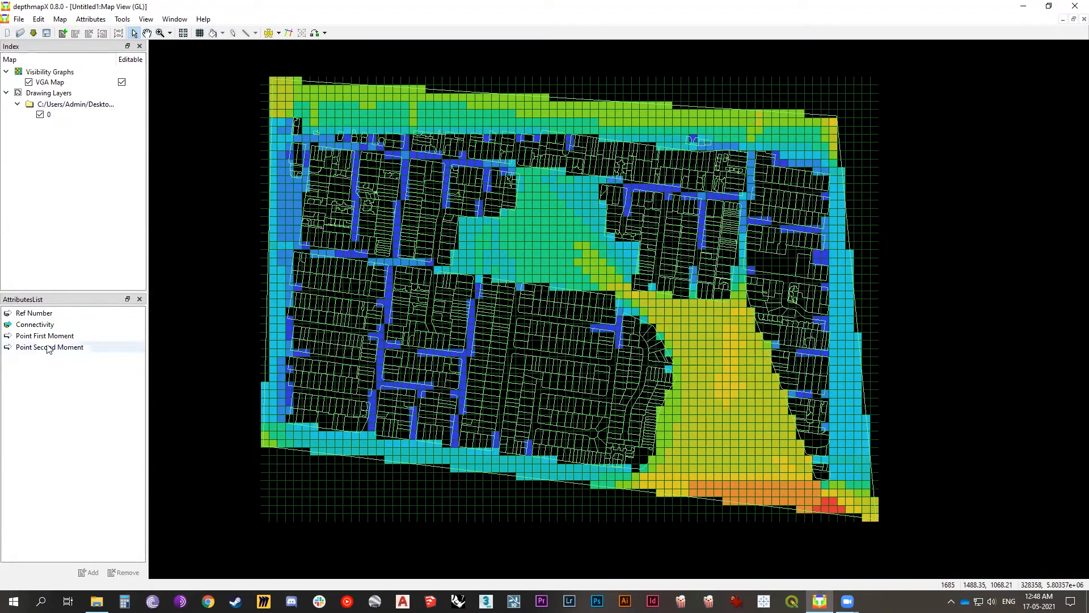
Display the Point First Moment and Point Second Moment attributes on the map and examine their colour distribution
click(19, 339)
click(21, 346)
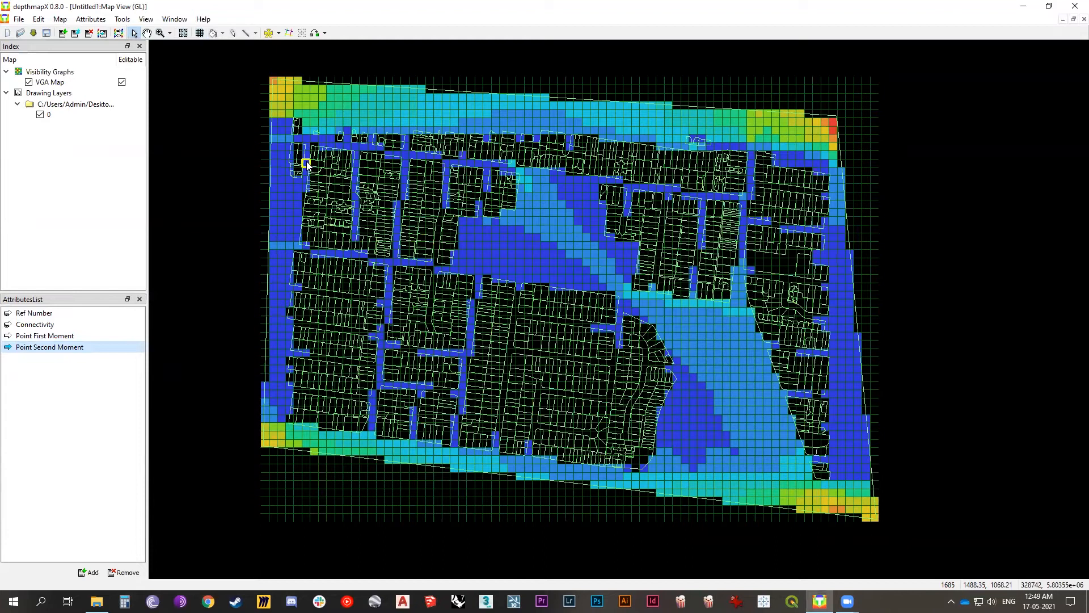
mouse_move(523, 178)
Run visibility graph analysis with isovist properties calculated and display the Isovist Area attribute on the map
click(122, 19)
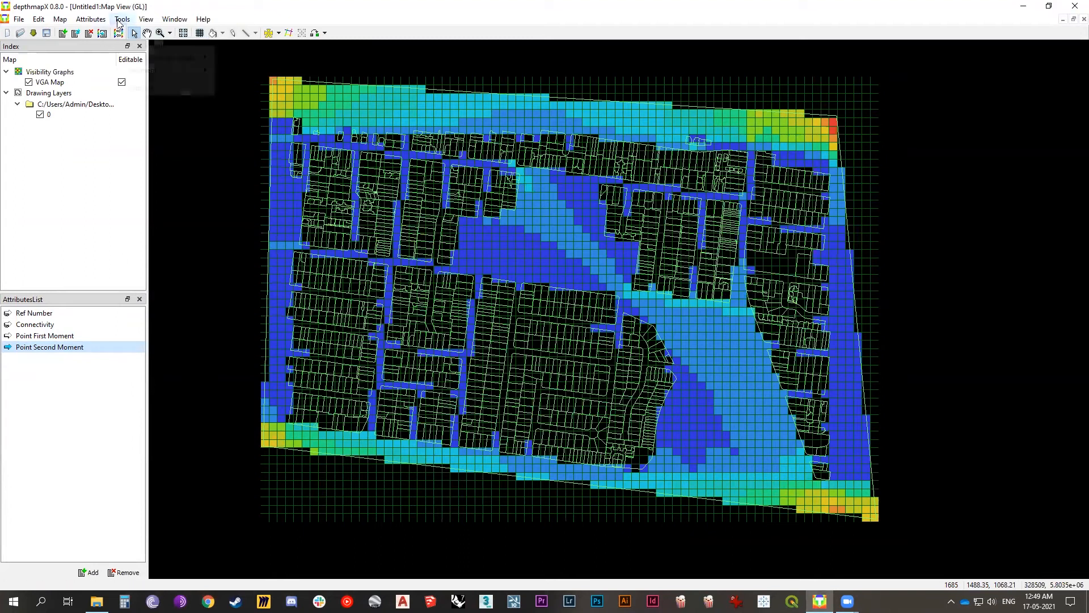
mouse_move(174, 37)
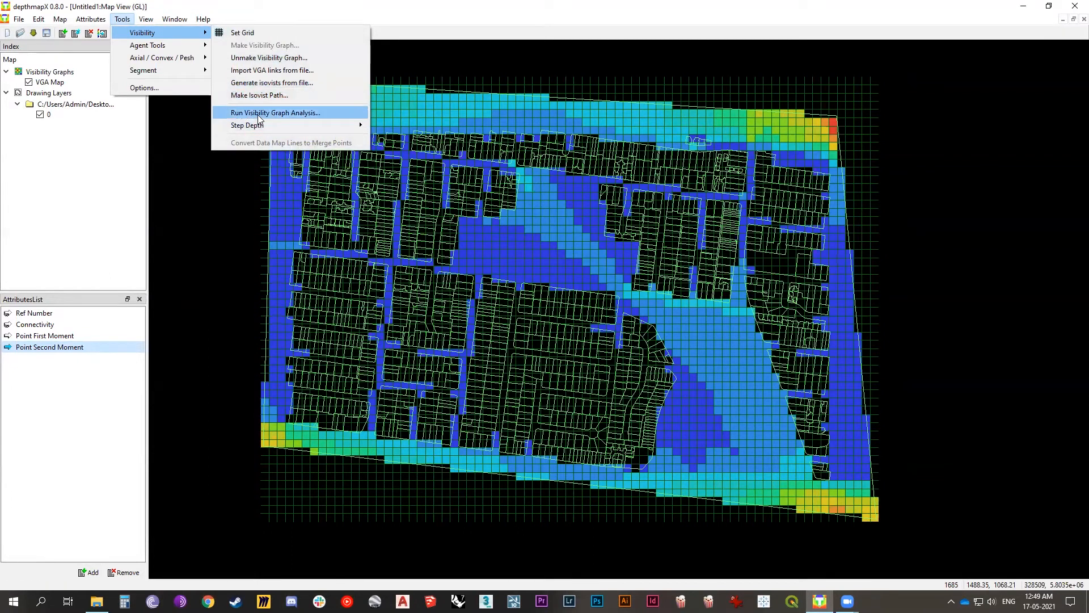
click(289, 114)
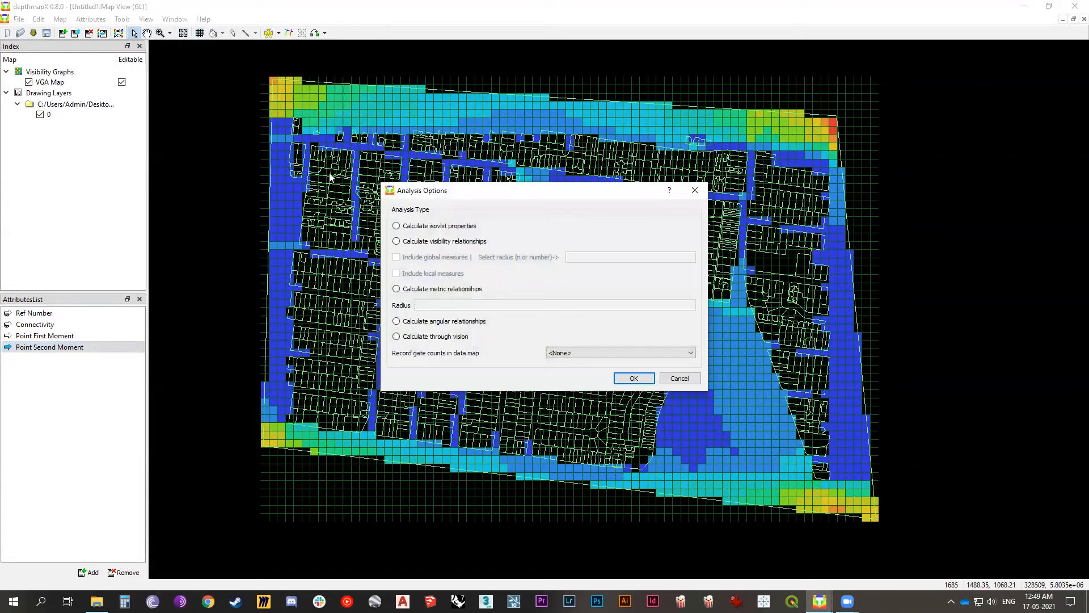
click(428, 228)
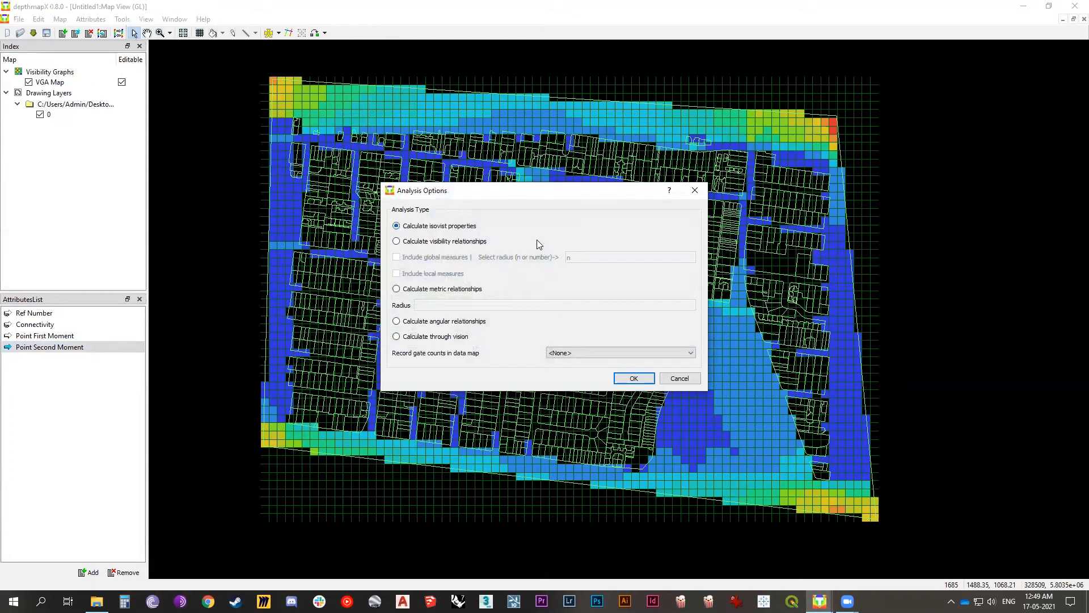
click(635, 378)
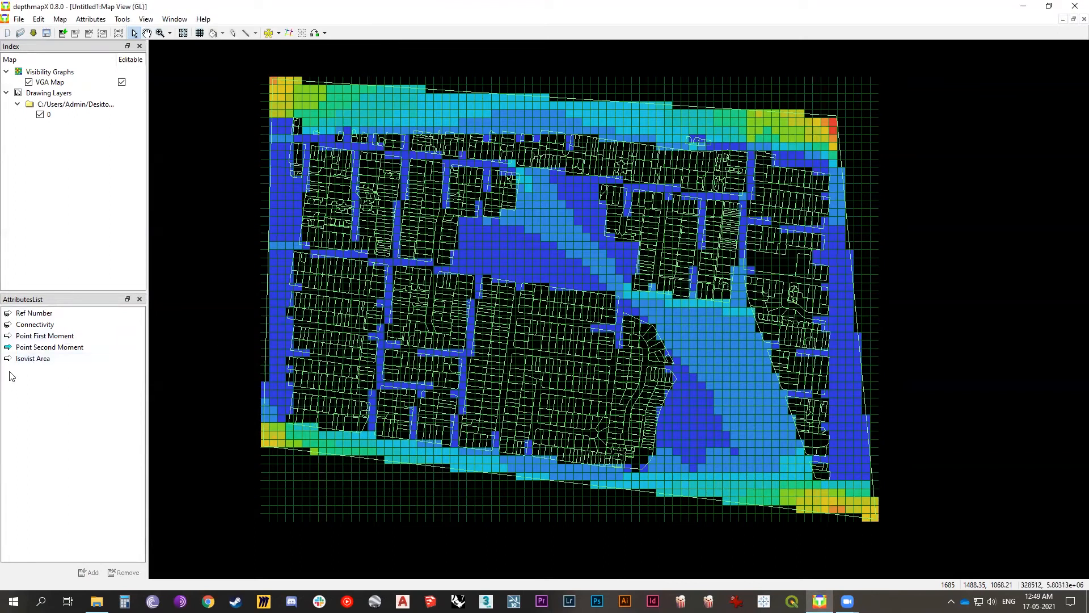
click(25, 360)
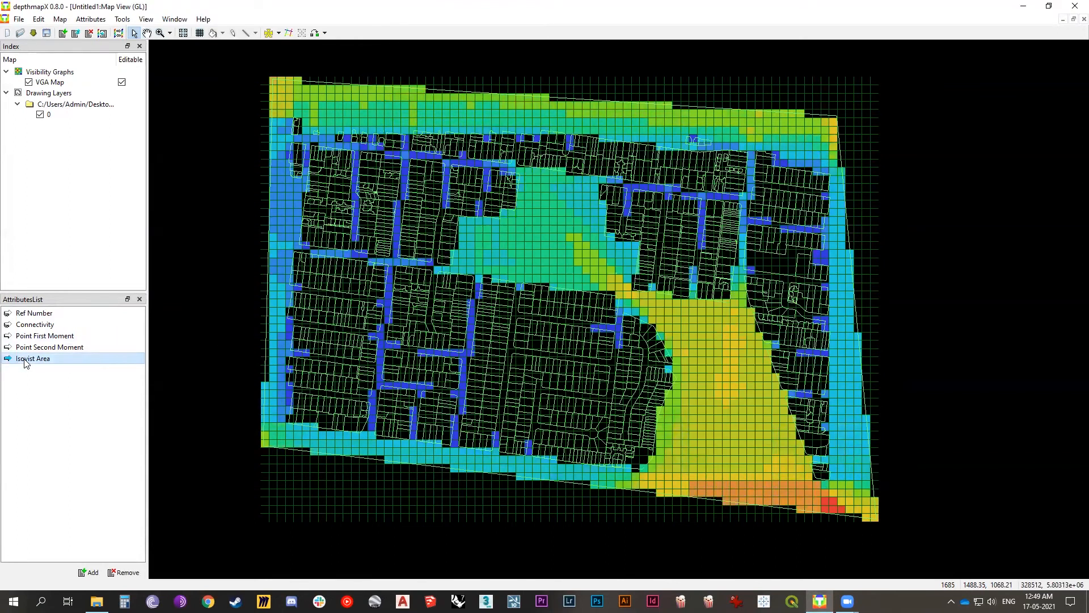
Compare the Connectivity and Isovist Area maps by switching the displayed attribute between them
click(26, 325)
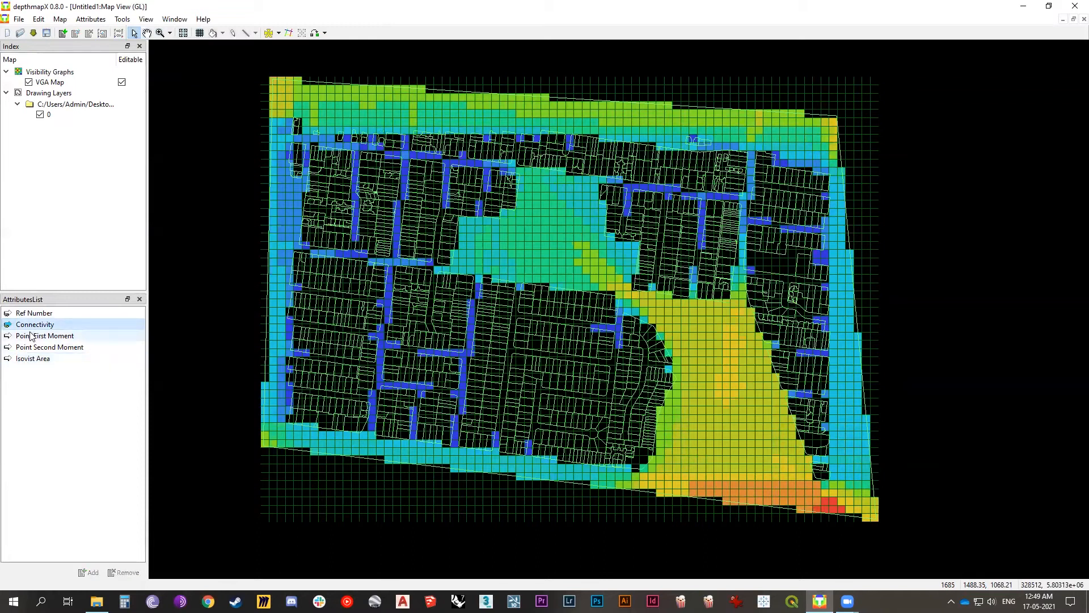
click(32, 360)
click(37, 326)
click(35, 360)
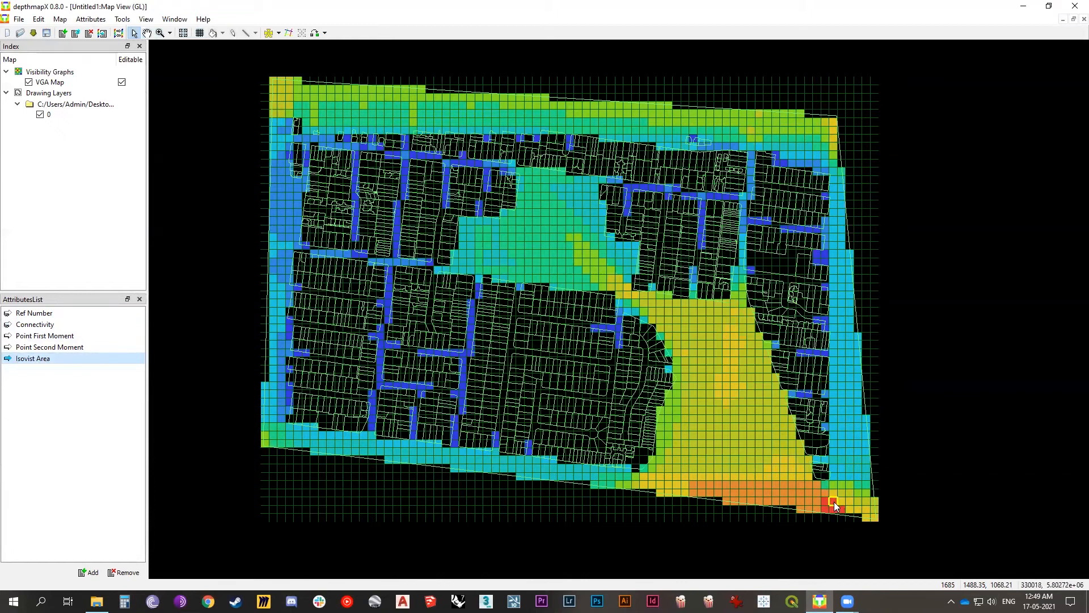
Try to make an isovist path from the active visibility map
click(91, 20)
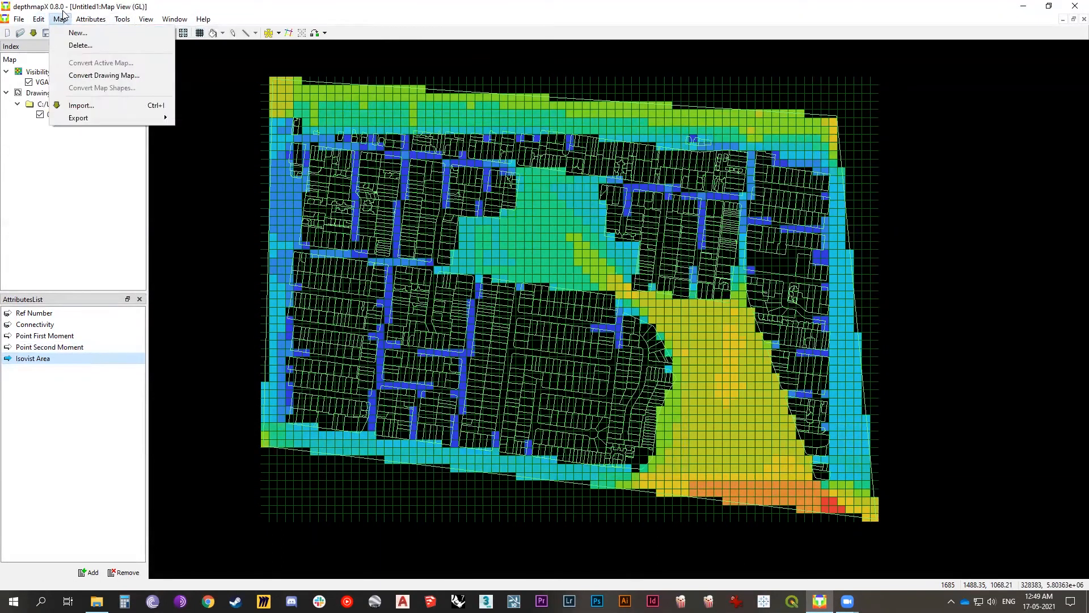
mouse_move(128, 21)
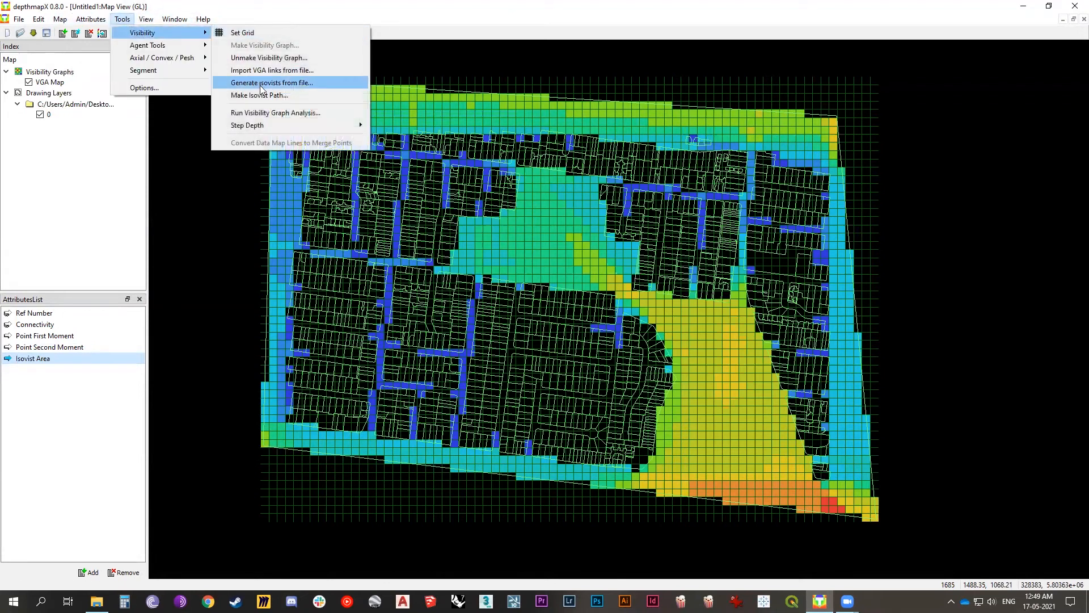
click(260, 95)
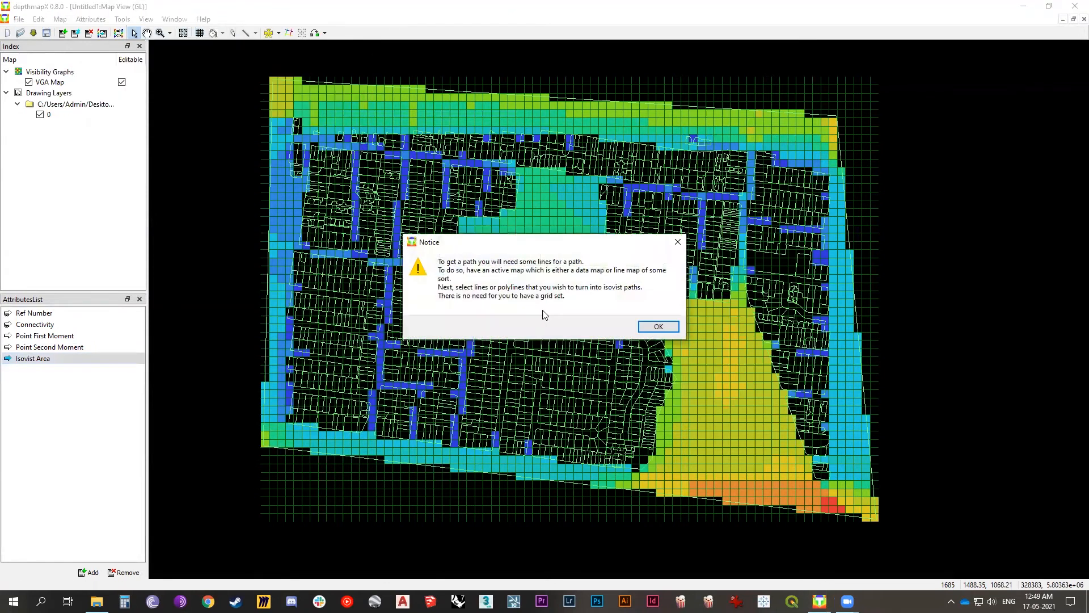
click(657, 327)
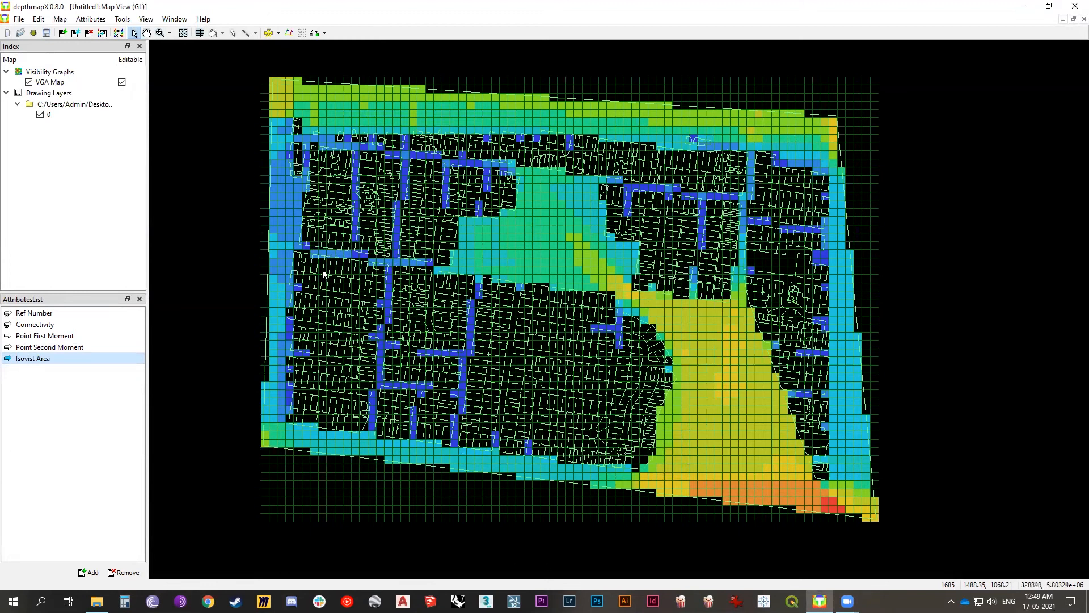
Review the Connectivity, Point First Moment and Point Second Moment attributes, ending with Isovist Area displayed
click(36, 324)
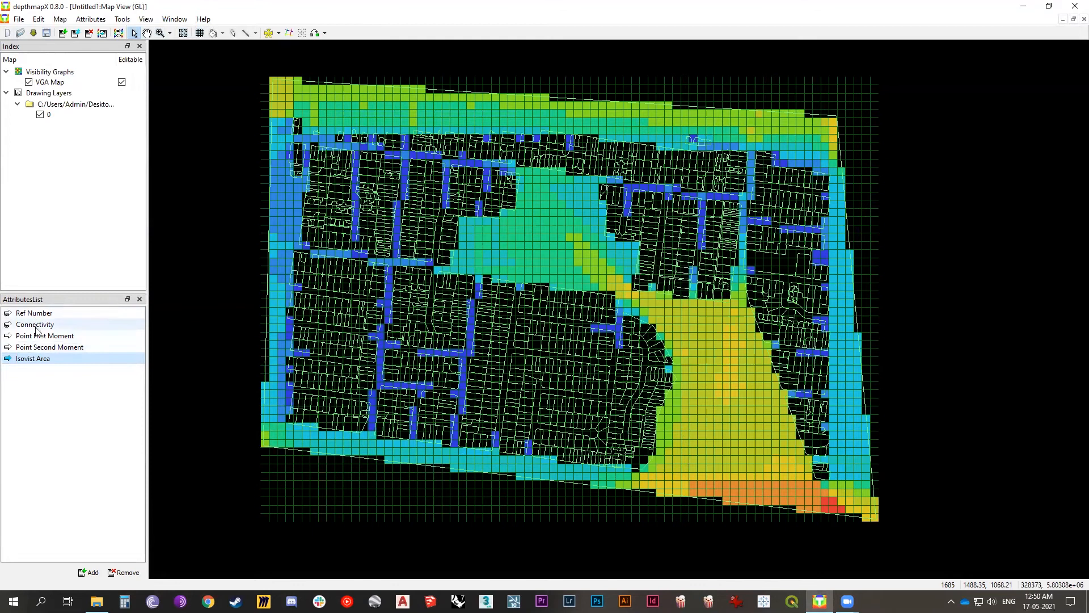
click(34, 337)
click(38, 347)
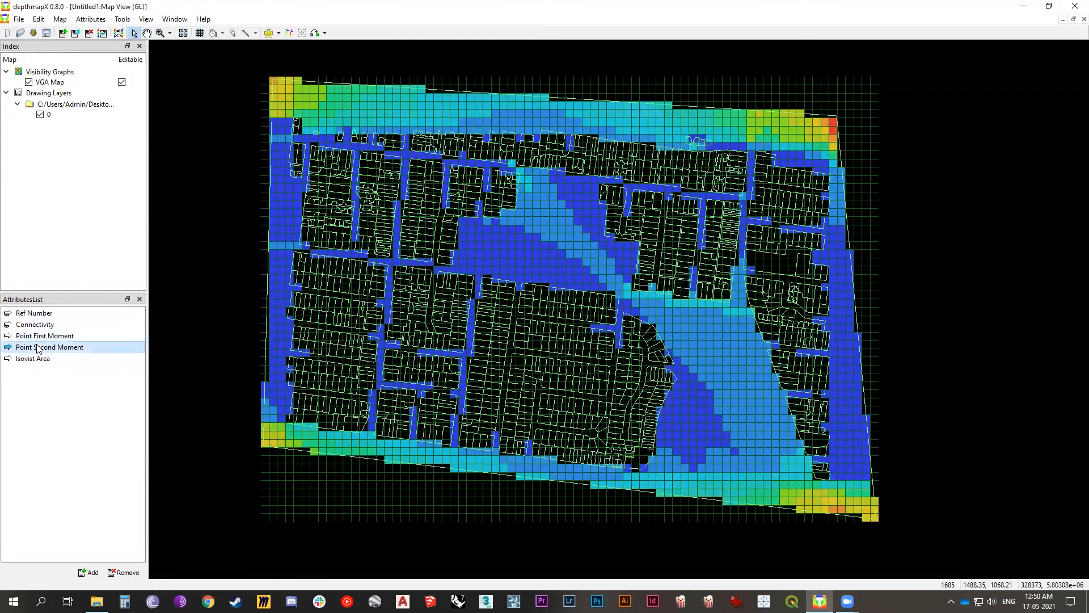
click(39, 359)
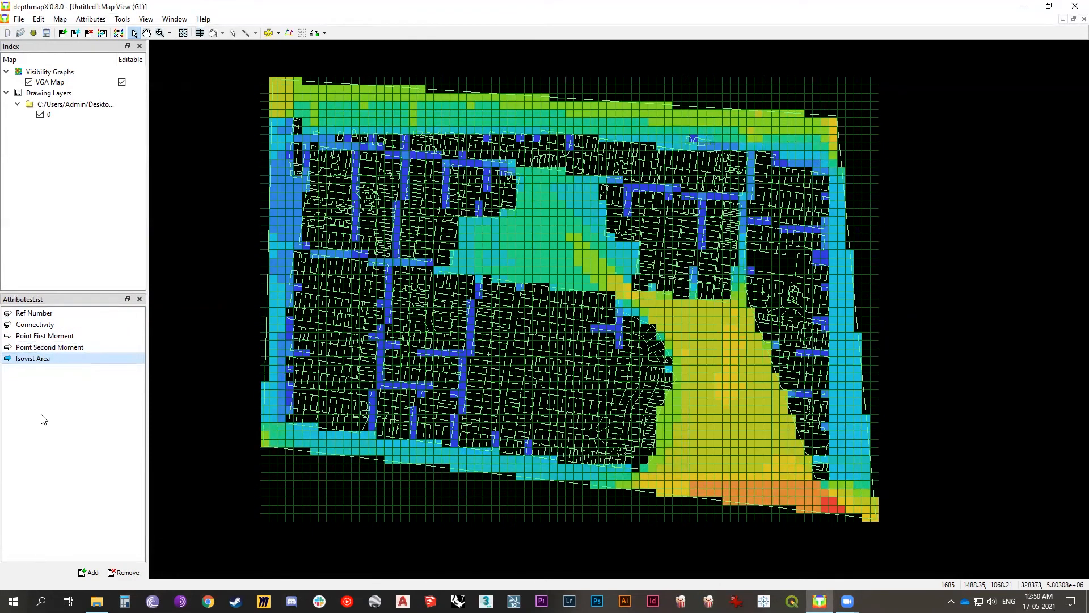
Set up the map export as a MapInfo file (*.mif) in folder 3 of Assignment 2 on the Desktop
click(22, 20)
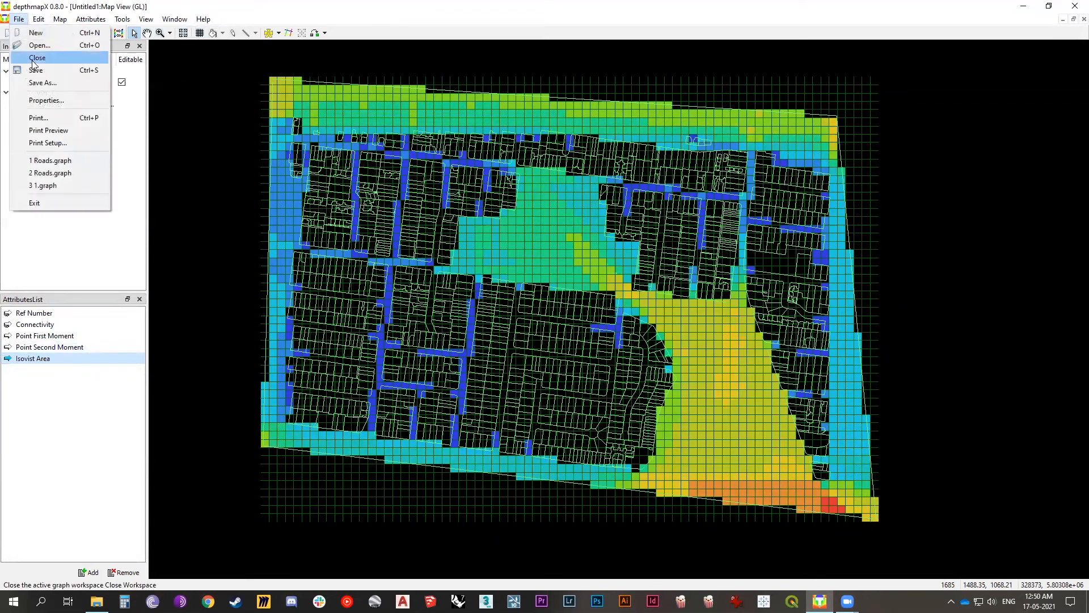
mouse_move(66, 23)
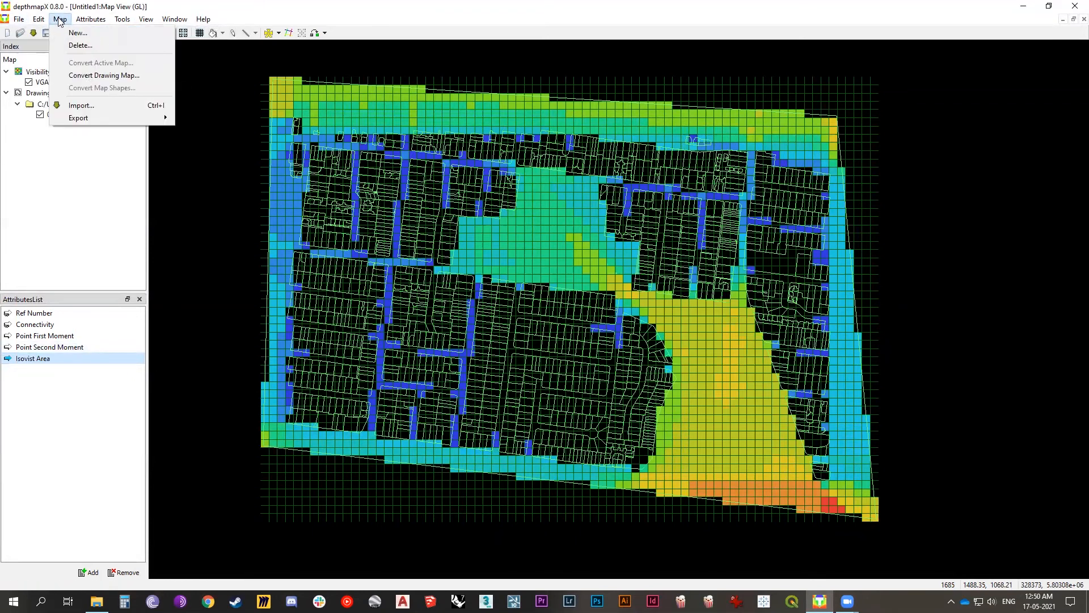
mouse_move(158, 117)
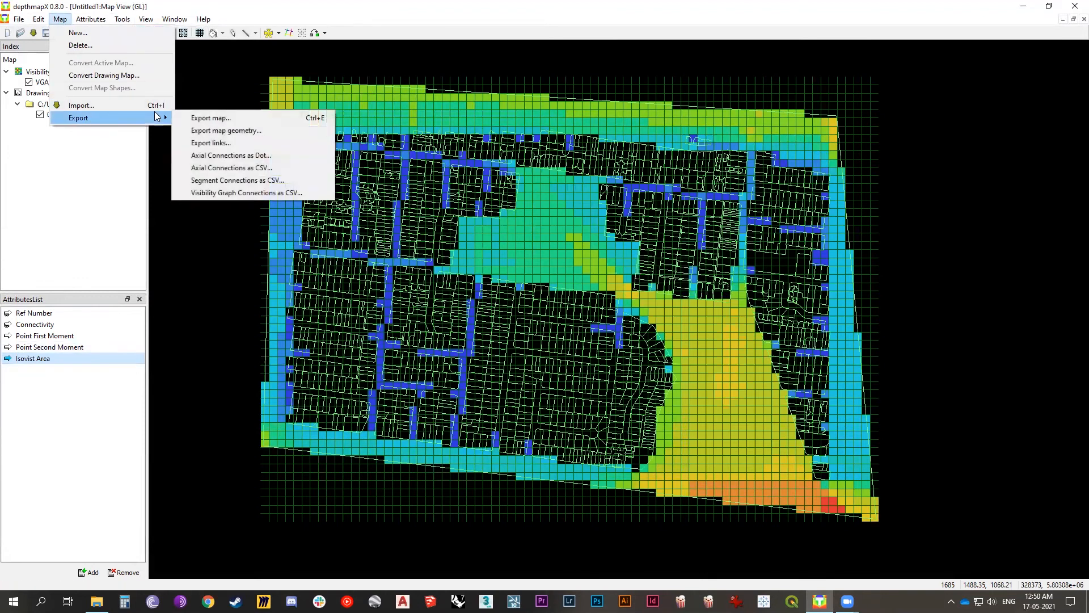
click(221, 119)
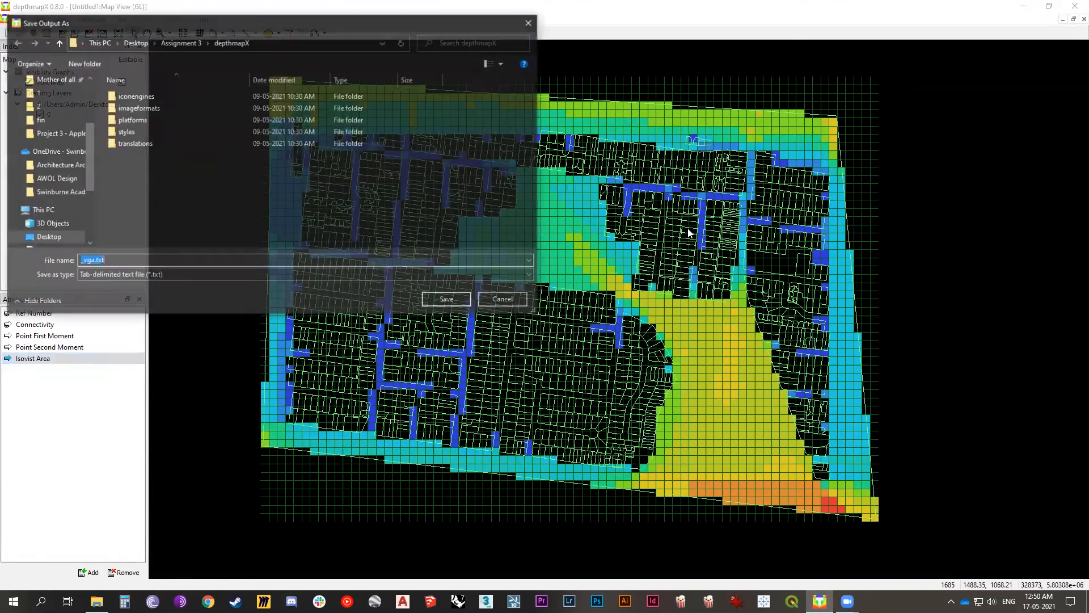
click(155, 276)
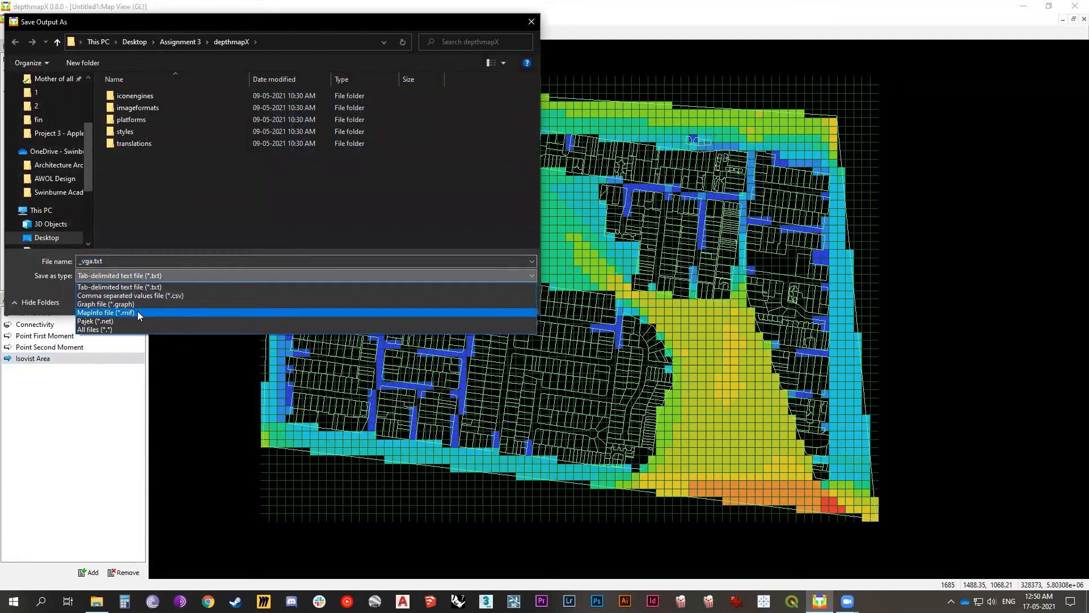
click(138, 314)
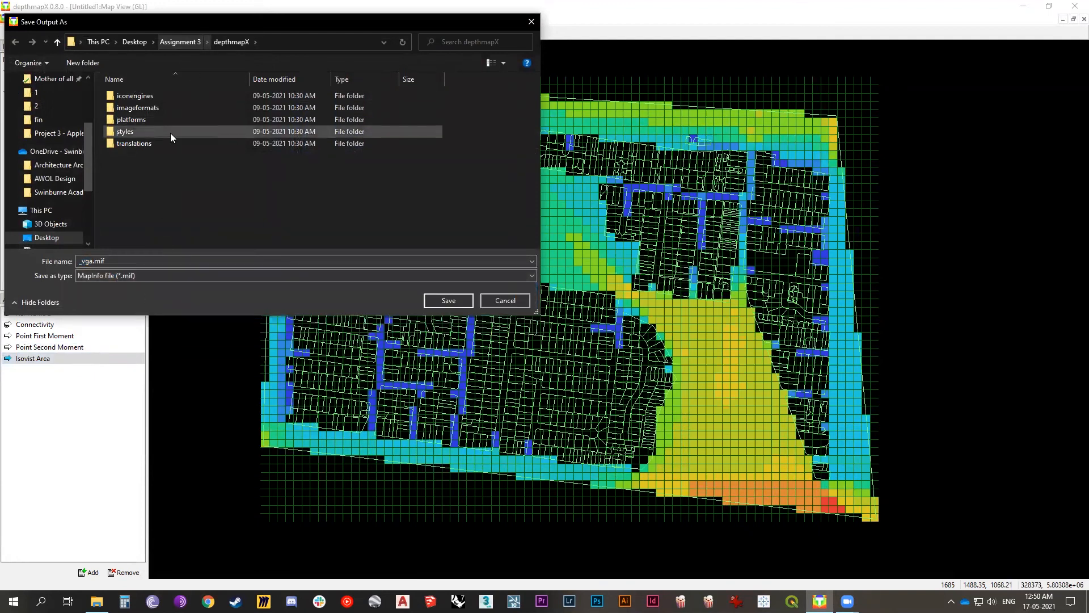
click(162, 42)
click(130, 43)
double_click(136, 100)
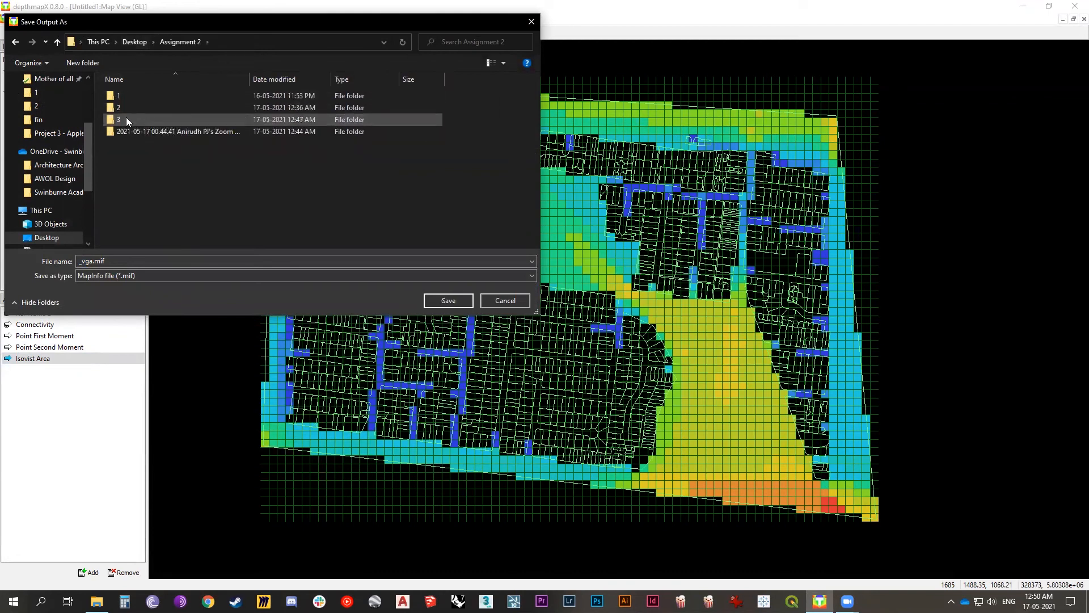
double_click(126, 116)
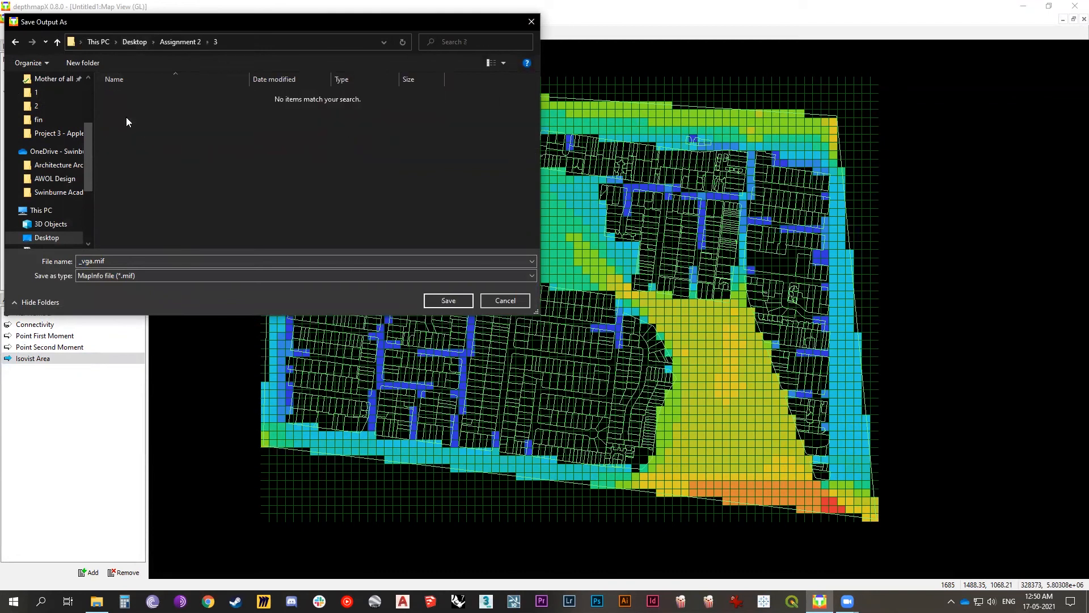
Rename the MapInfo output file, save the export in folder 3 and minimize the window
click(88, 261)
click(91, 263)
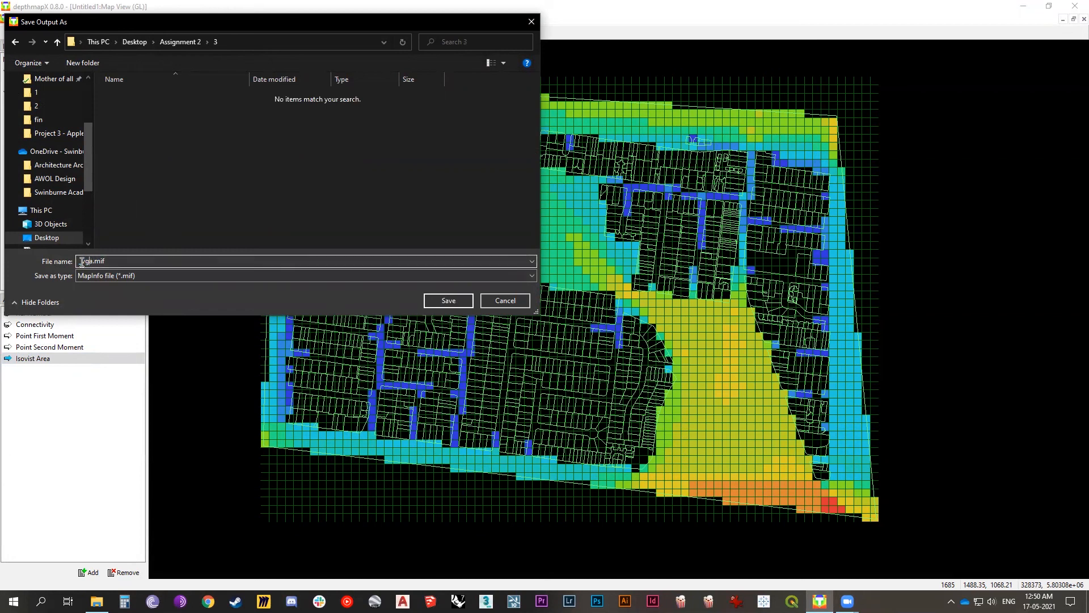
key(Delete)
key(Delete)
key(Delete)
text(V)
click(454, 303)
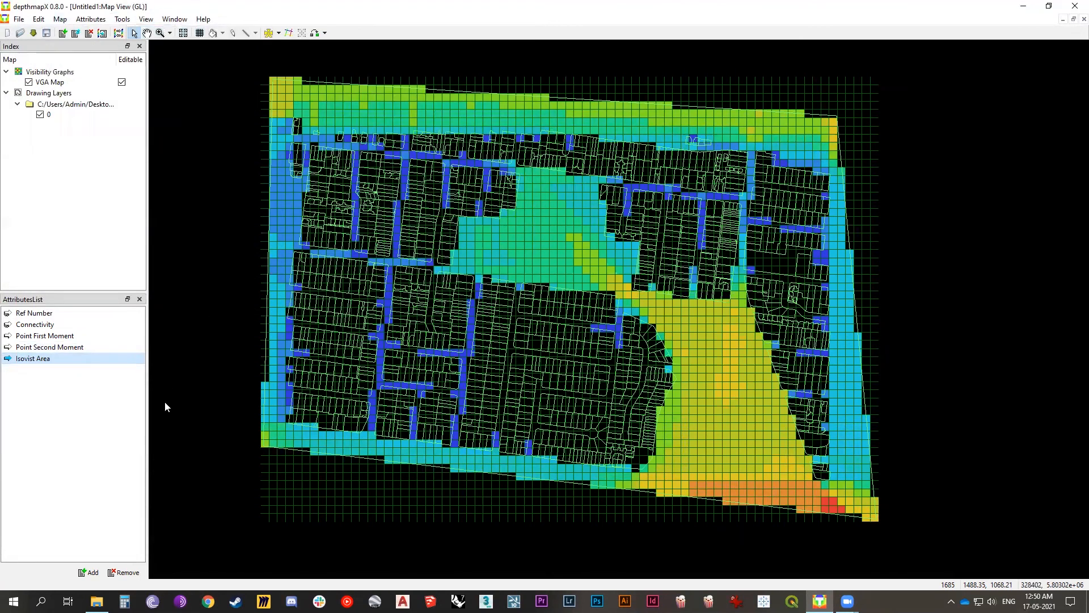
click(1025, 6)
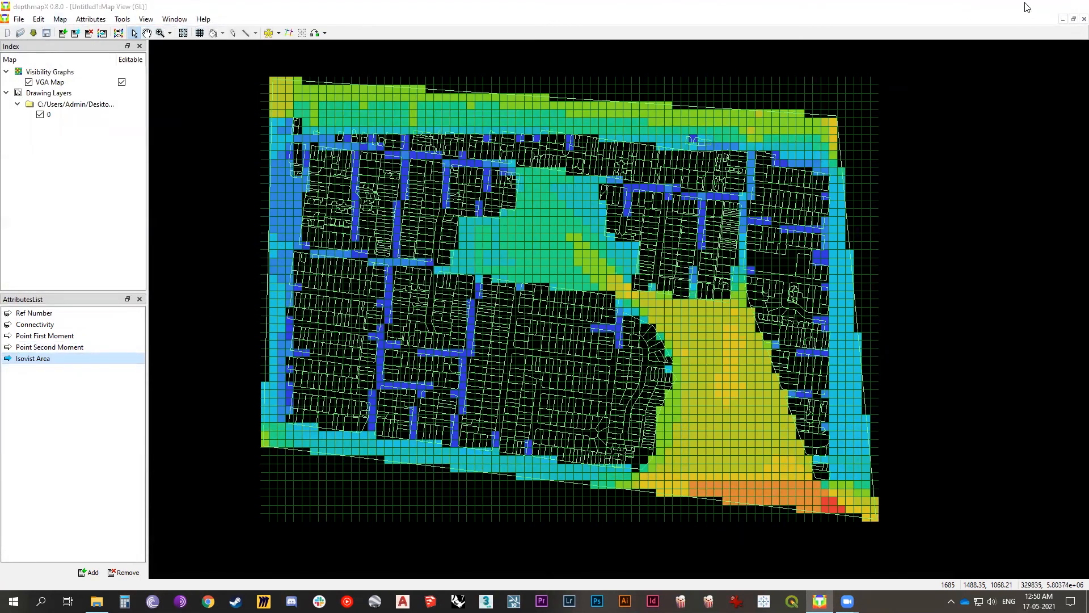